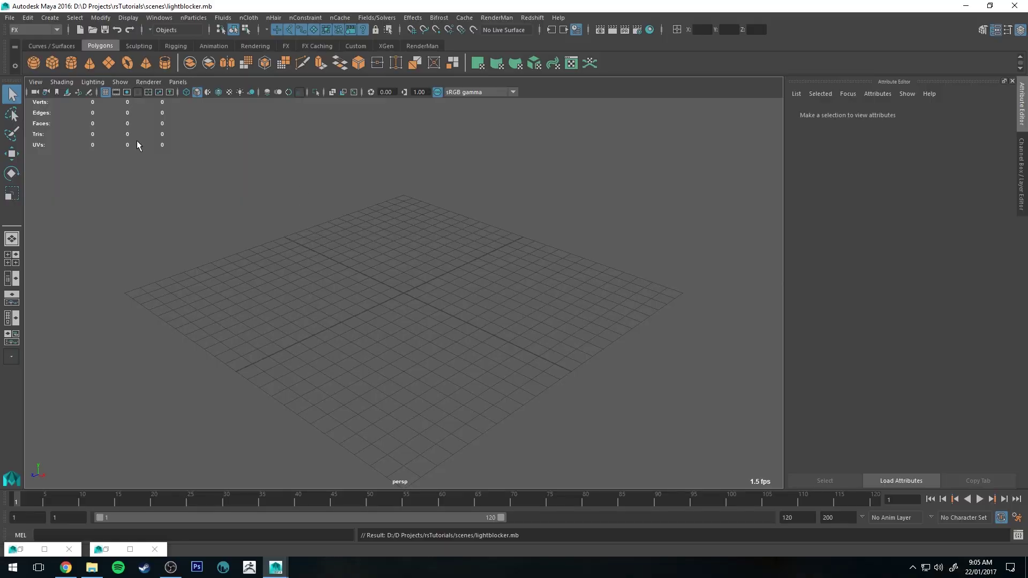
- Create a polygon plane at the origin, scale it up to nearly the grid's size, and hide the viewport grid
left_click(107, 62)
key("e")
key("r")
left_click_drag(405, 295, 663, 471)
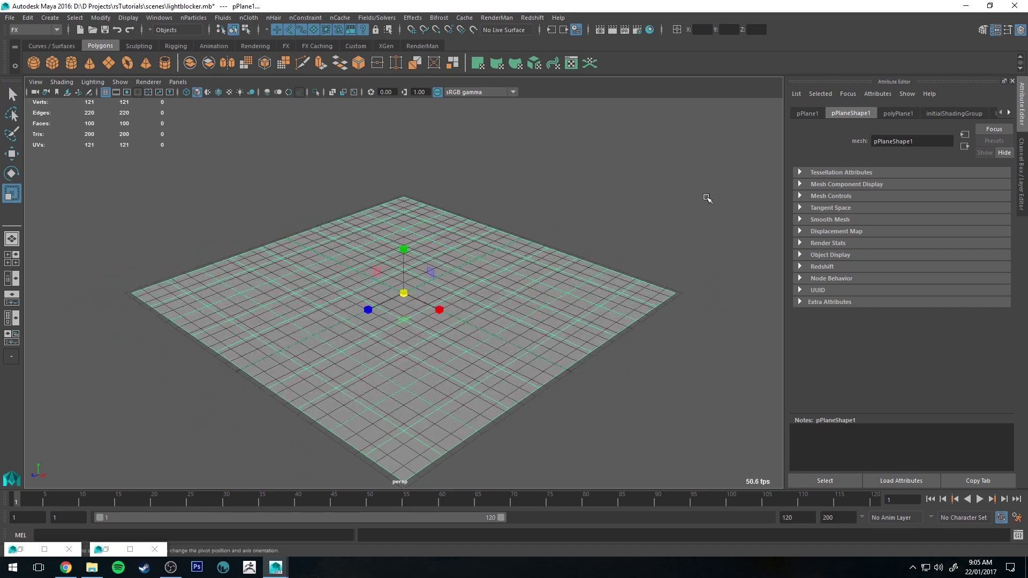
left_click(367, 178)
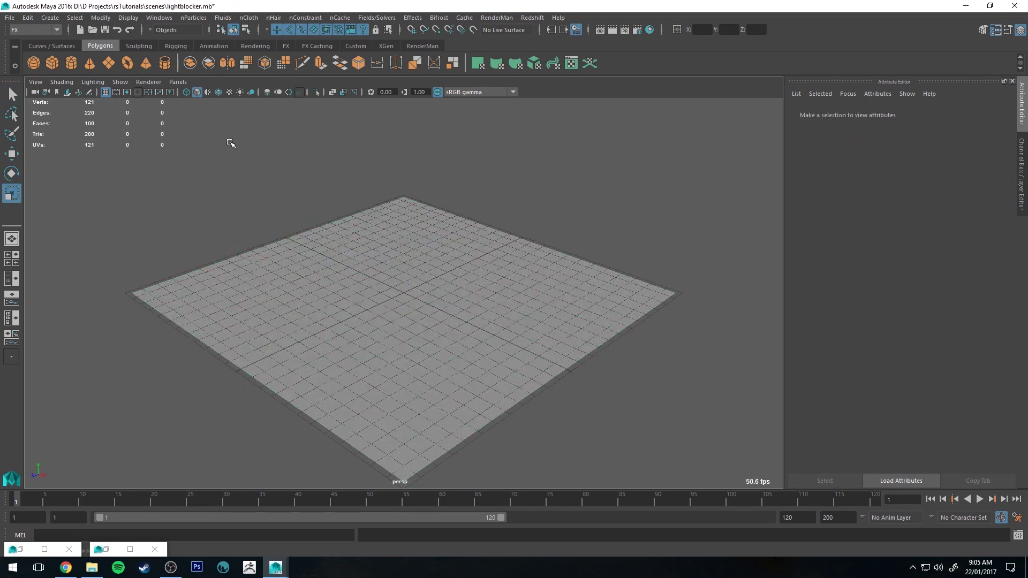
left_click(106, 92)
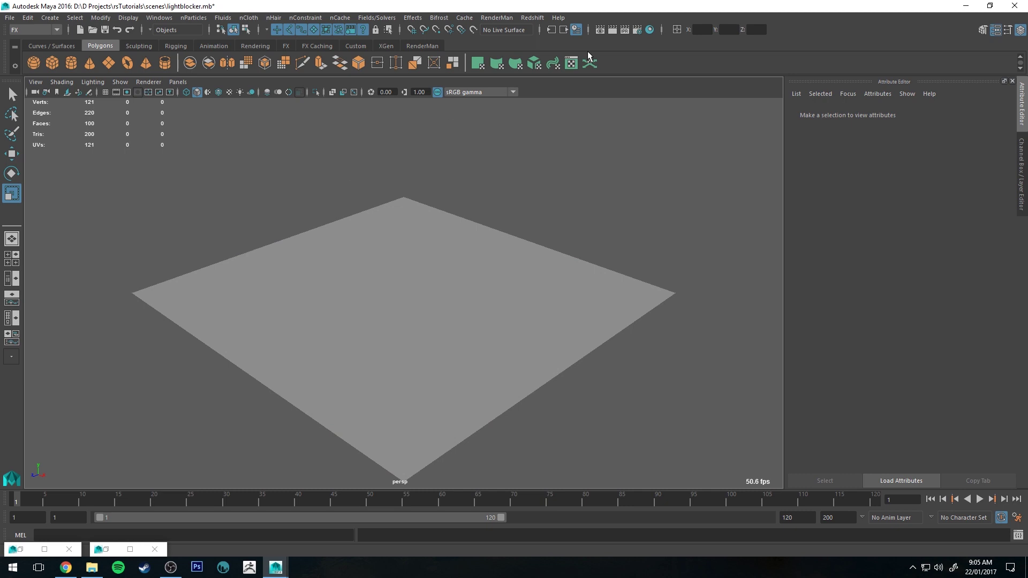
- Create a Redshift physical light, raise it above the plane and rotate it to face straight down
left_click(533, 17)
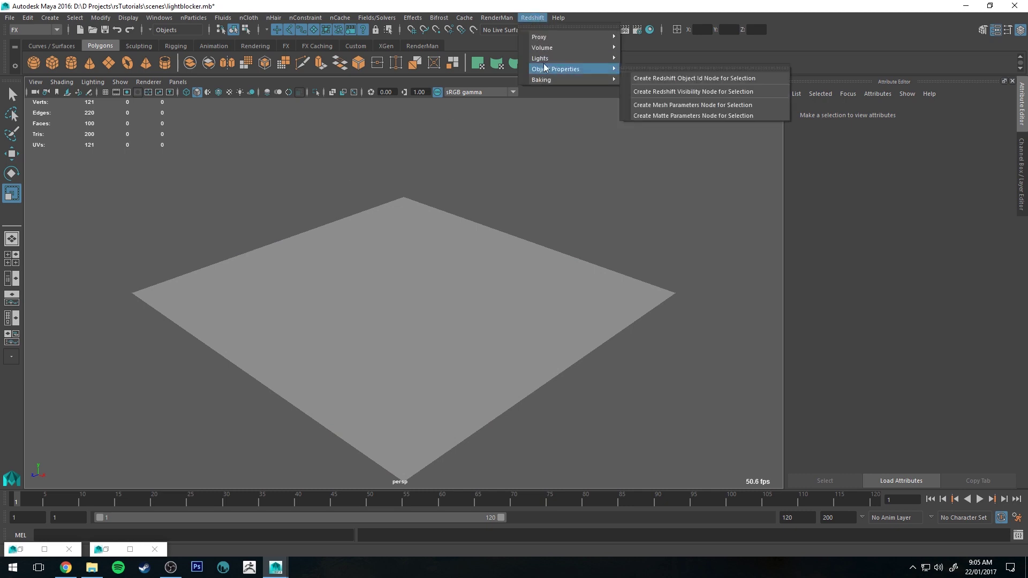
mouse_move(548, 62)
left_click(660, 68)
key("w")
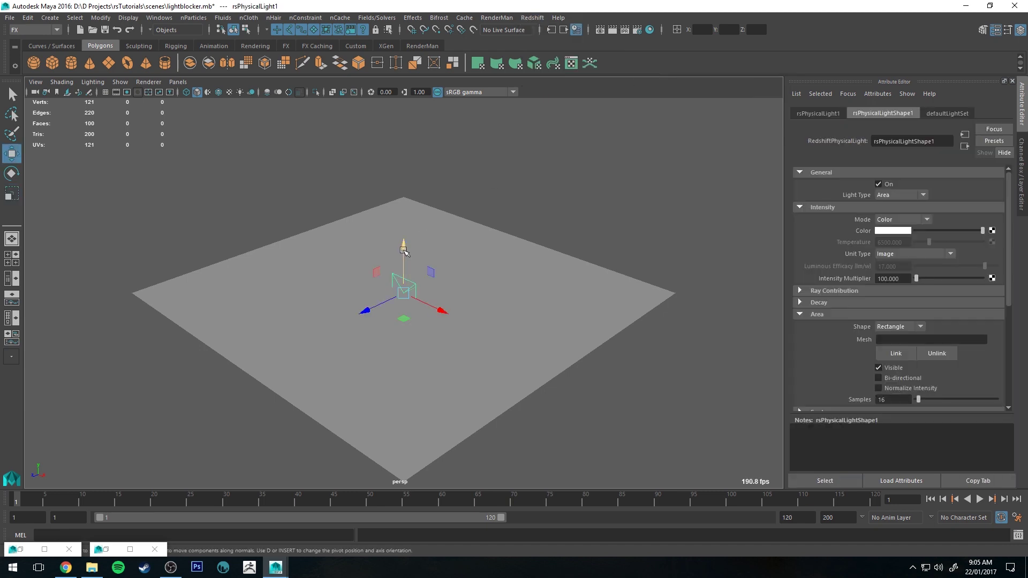
left_click_drag(402, 244, 440, 109)
key("e")
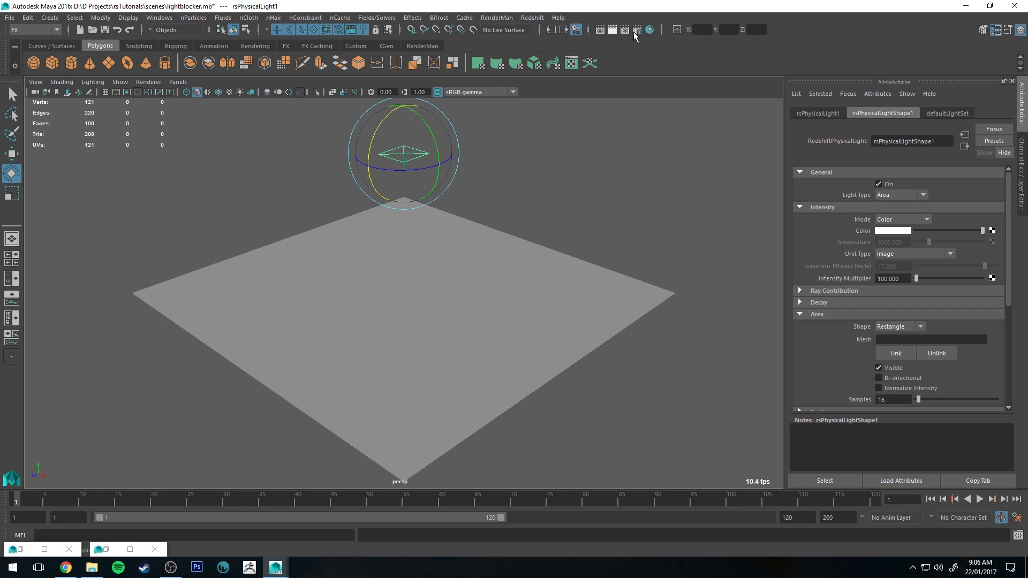
- Shrink the main window to sit beside the Render View and keep the physical light selected
double_click(659, 9)
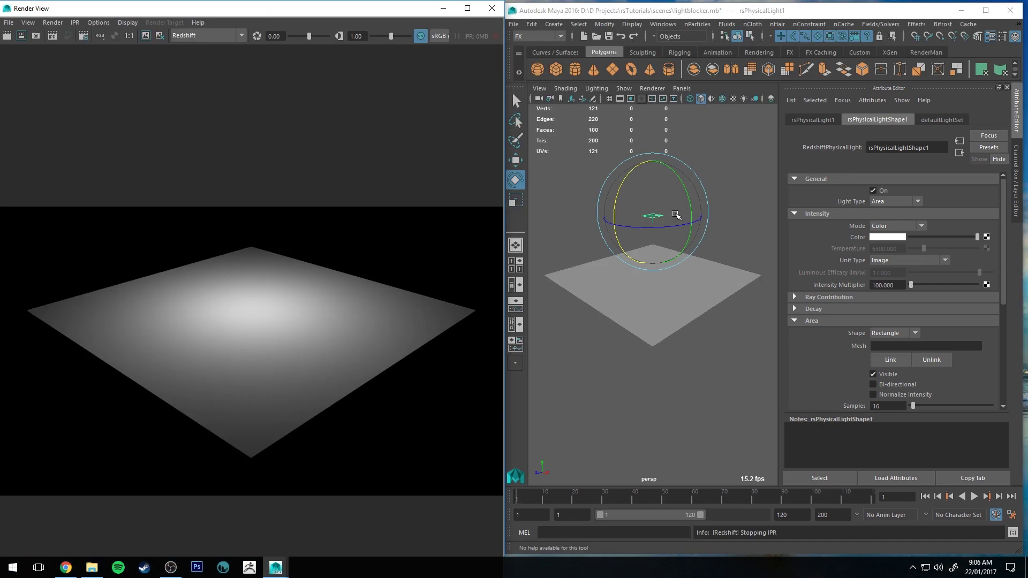
left_click(696, 204)
left_click(644, 213)
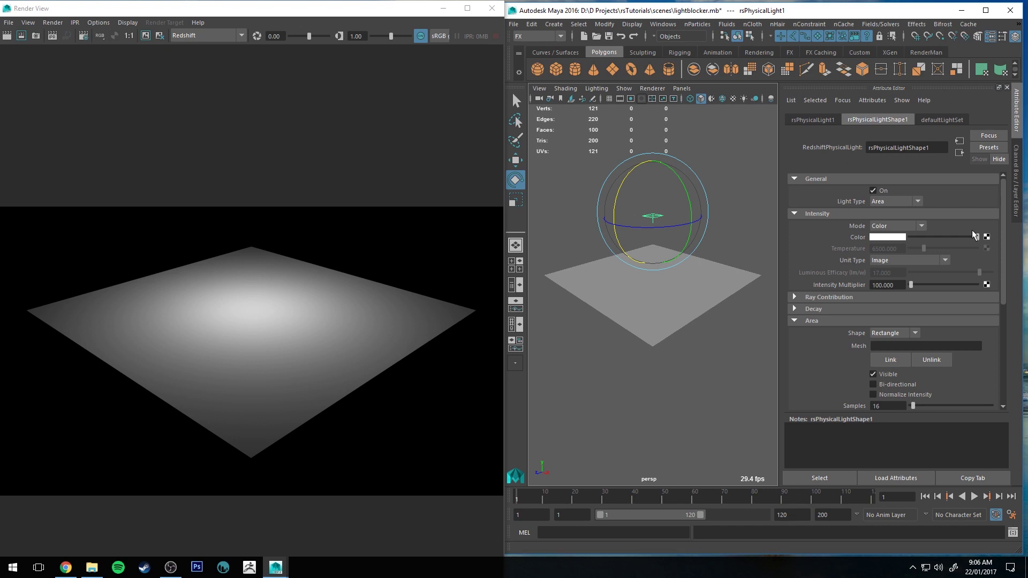
- Map the light's Color with a File texture that loads leaf_light_blocker.jpg from D:\Assets\Alpha
left_click(987, 237)
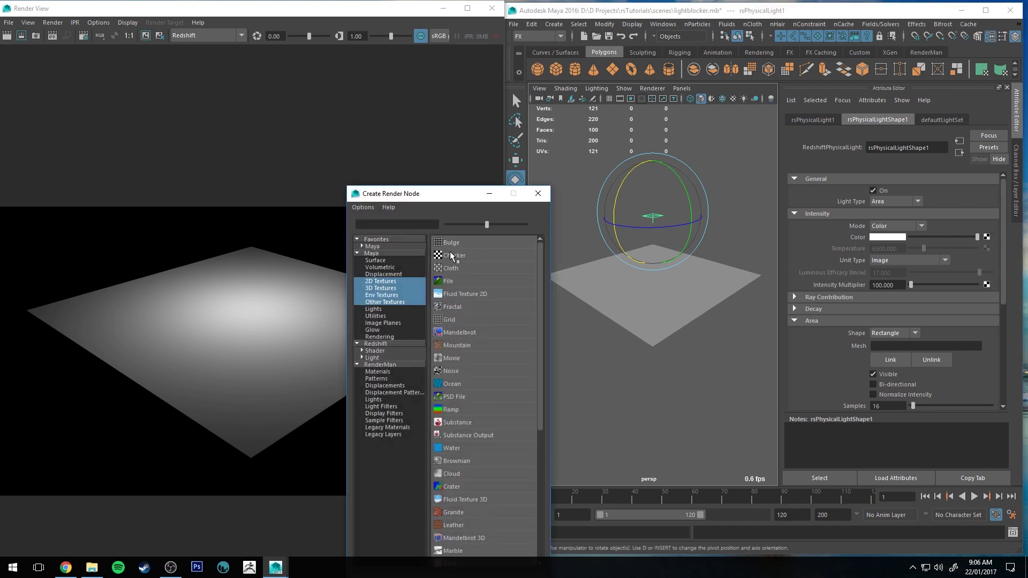
left_click(449, 284)
left_click(990, 266)
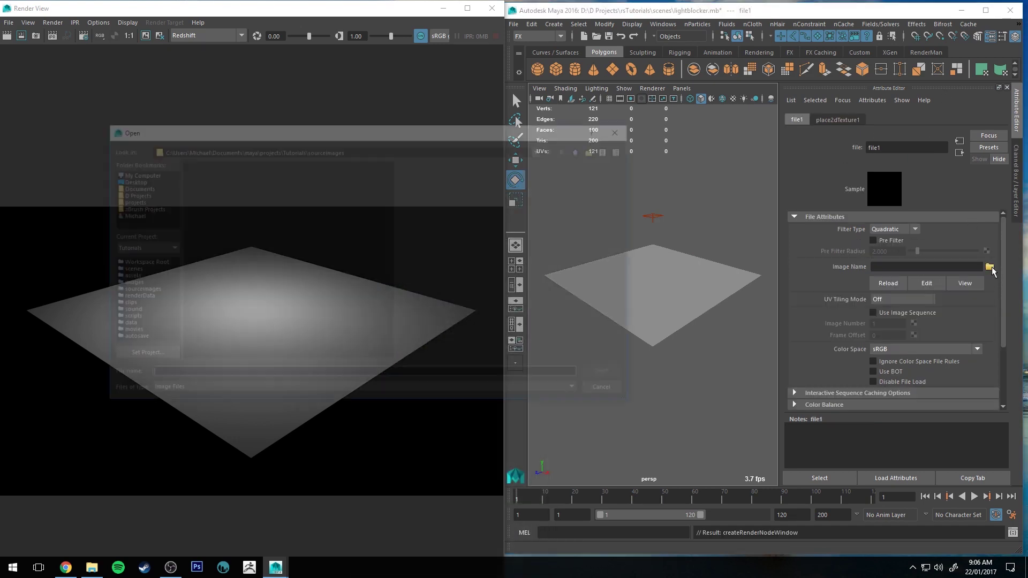
left_click(544, 149)
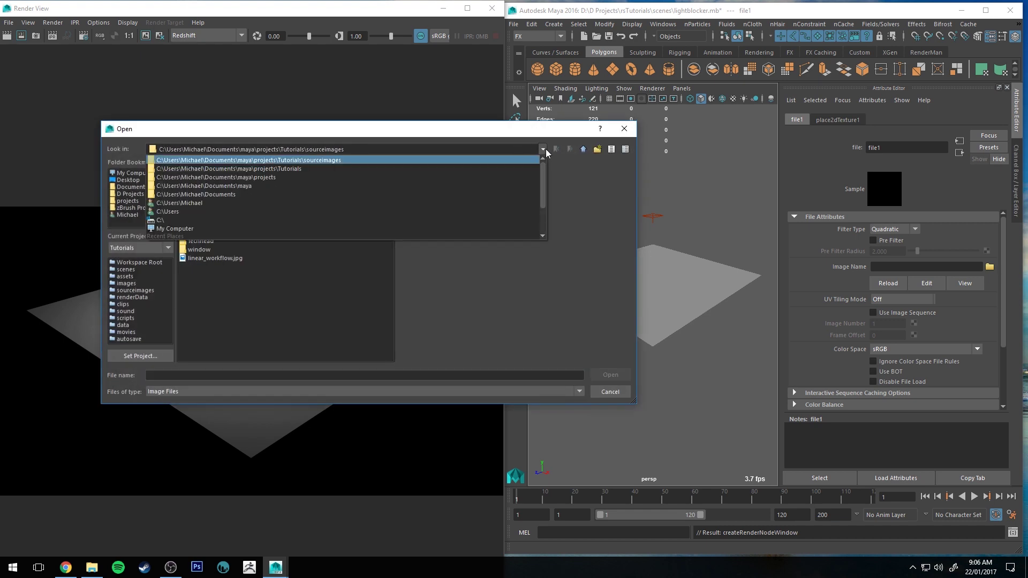
left_click(569, 172)
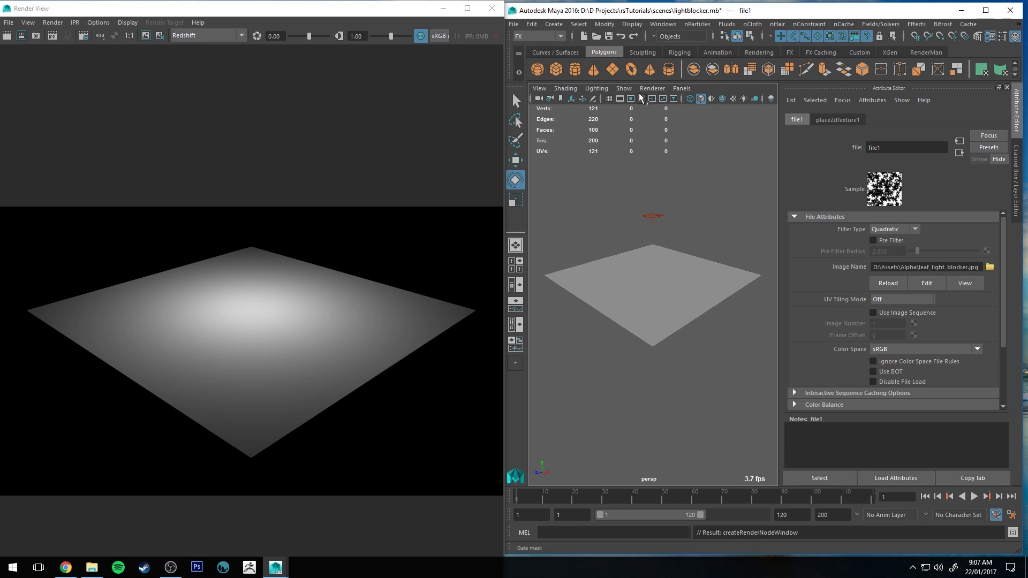
- Start an IPR render of the plane lit by the textured area light
left_click(51, 36)
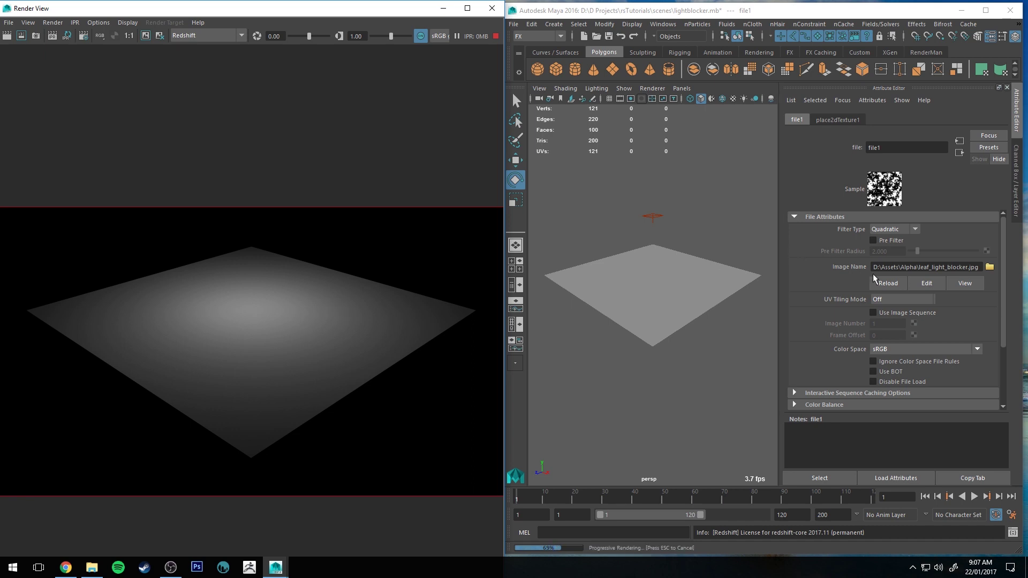
scroll(872, 311, "down", 3)
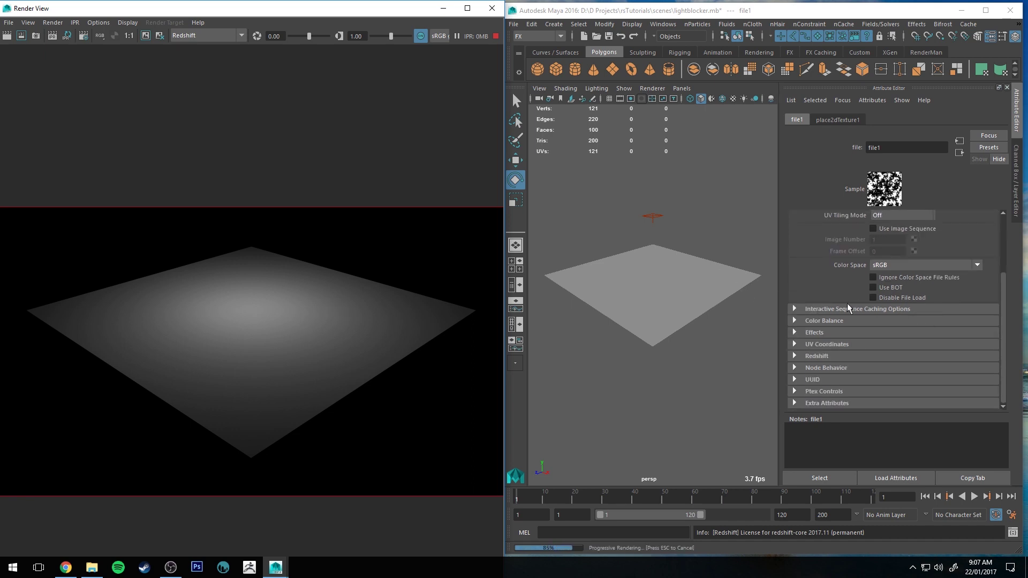
scroll(855, 270, "up", 3)
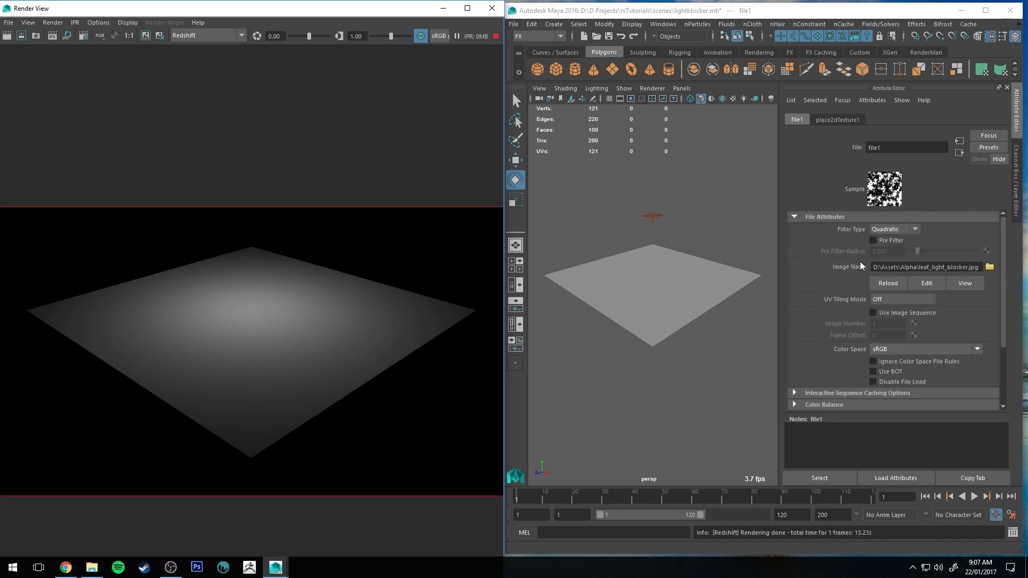
- Change the physical light's Light Type to Spot
left_click_drag(679, 190, 635, 232)
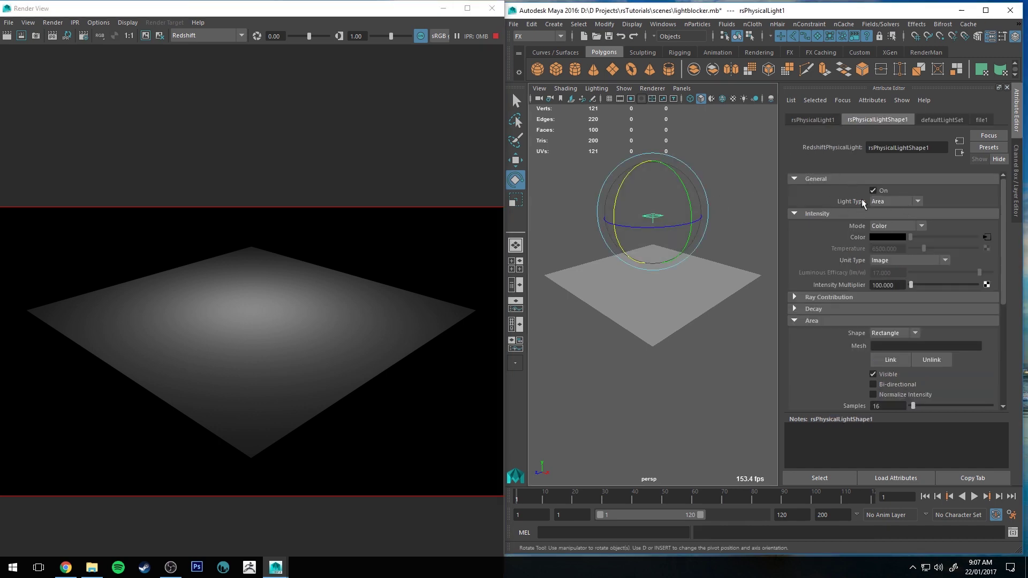
left_click(888, 203)
left_click(889, 235)
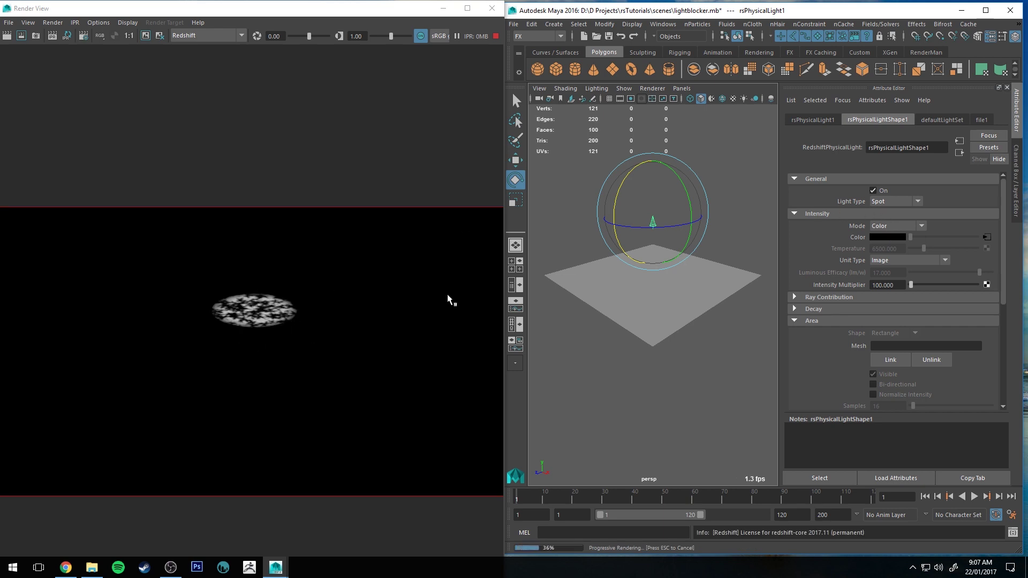
- Enable Softness Affects Gobo for the spot light and raise its shadow Softness
scroll(843, 284, "down", 4)
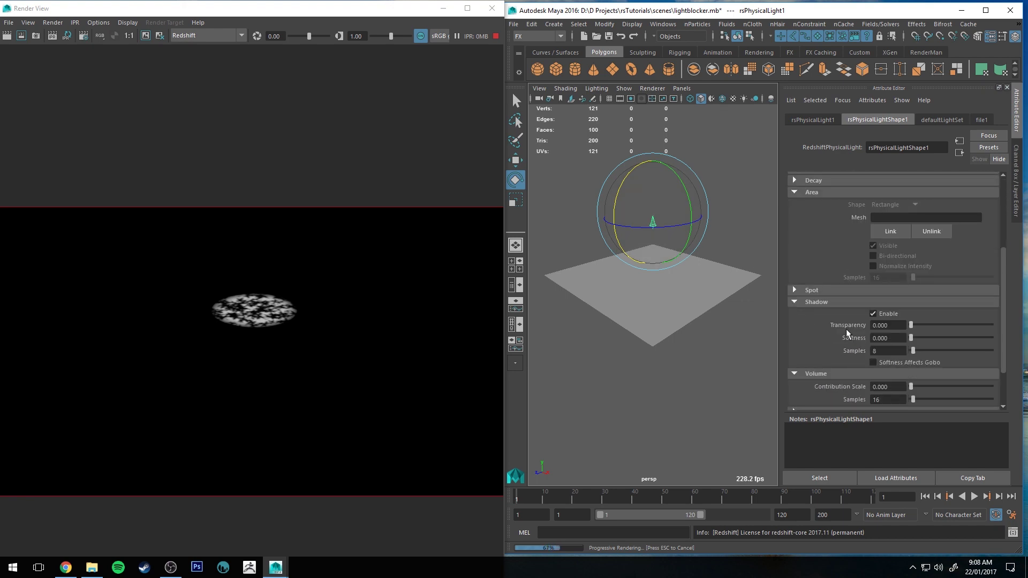
left_click(886, 365)
left_click_drag(917, 341, 995, 342)
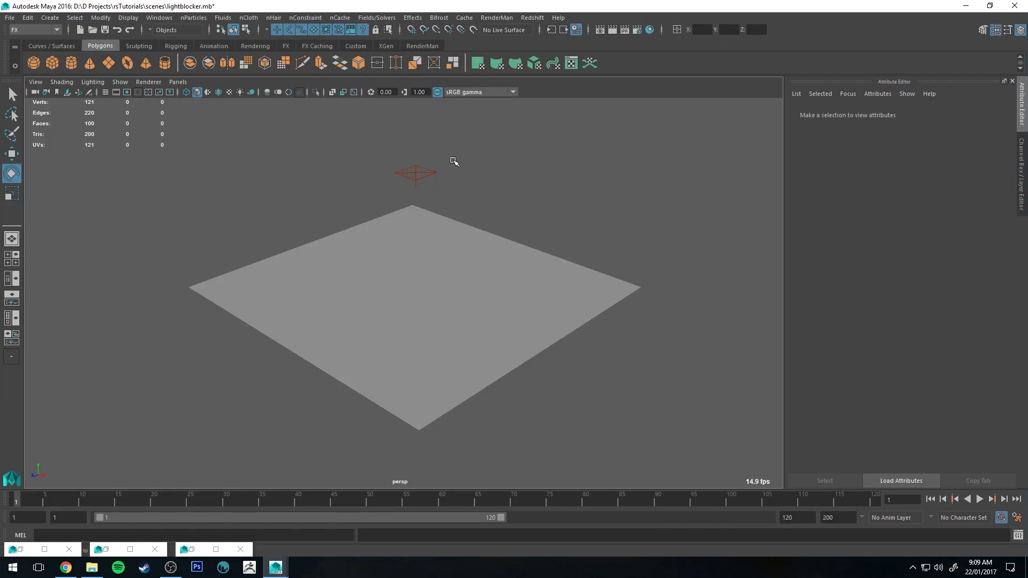
- Set the area light's Color to full white
left_click(416, 173)
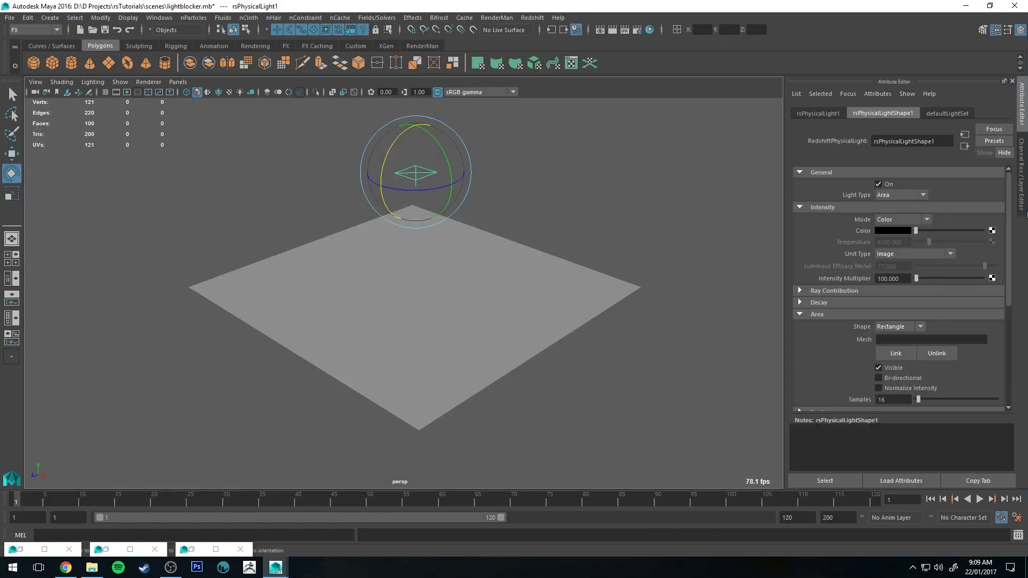
left_click_drag(916, 230, 983, 230)
left_click(511, 187)
left_click(412, 171)
- Create a second, small polygon plane and raise it to about 3.157 in Y, between the floor plane and the light
left_click(110, 63)
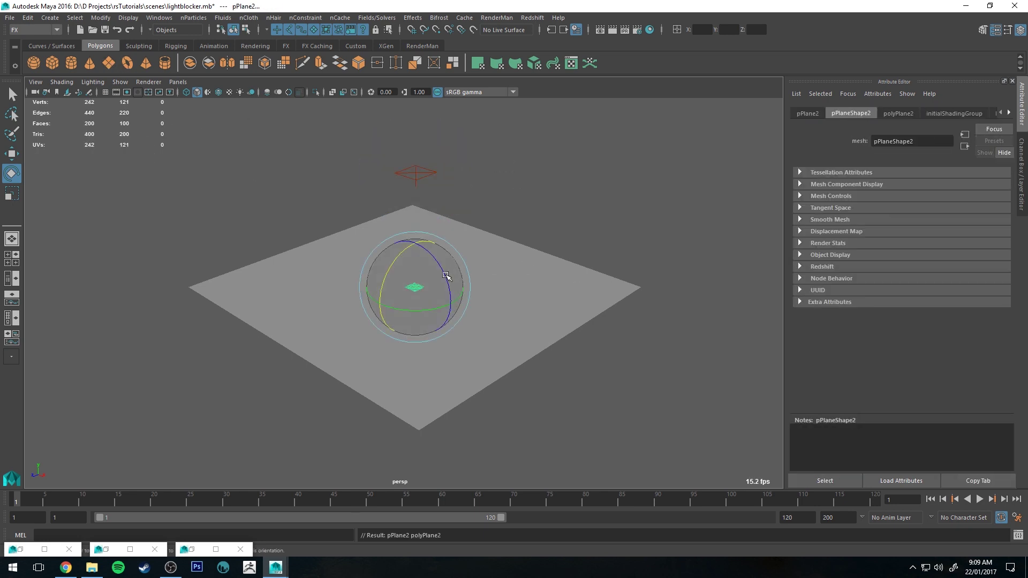
key("w")
left_click_drag(418, 279, 433, 244)
key("f")
scroll(455, 201, "down", 3)
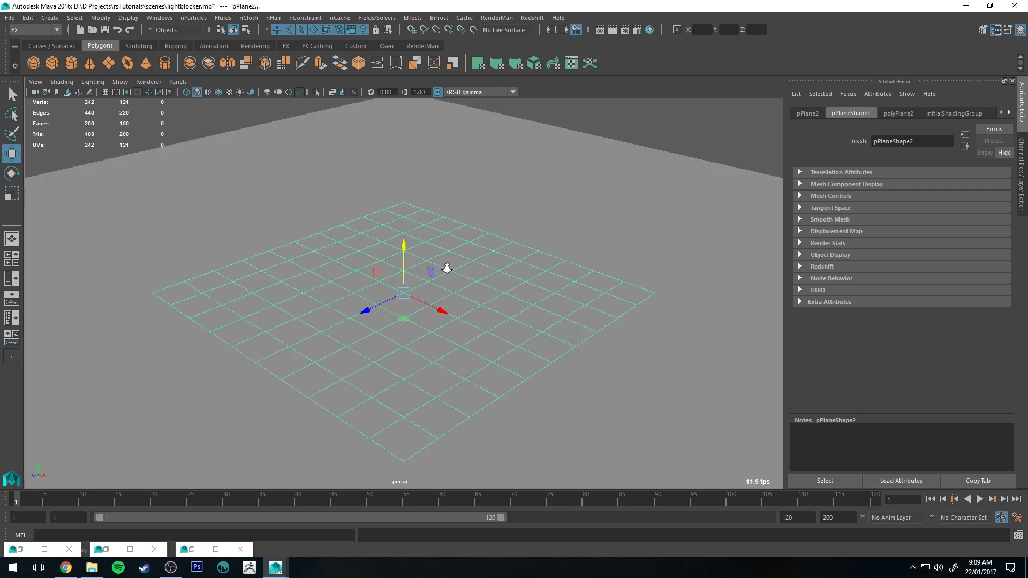
- Set the small plane's Subdivisions Width and Subdivisions Height to 3
left_click(1023, 208)
left_click_drag(958, 259, 962, 268)
middle_click_drag(638, 201, 621, 201)
left_click_drag(546, 292, 542, 271, "alt")
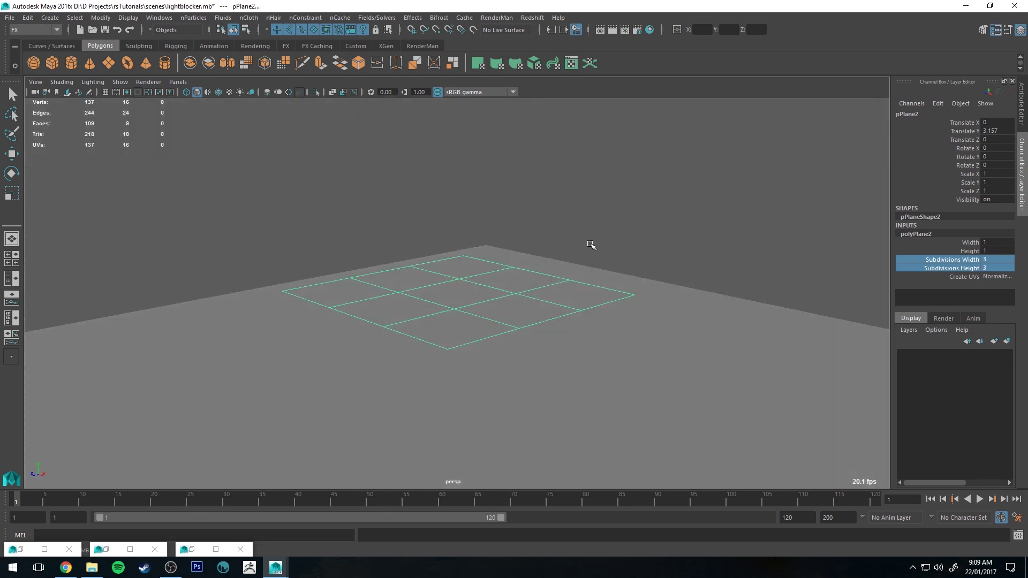
middle_click_drag(594, 246, 448, 246)
mouse_move(457, 244)
left_mouse_down("alt")
mouse_move(450, 266)
mouse_move(461, 262)
left_mouse_up("alt")
right_click_drag(469, 308, 438, 176, "alt")
left_click_drag(478, 301, 532, 257, "alt")
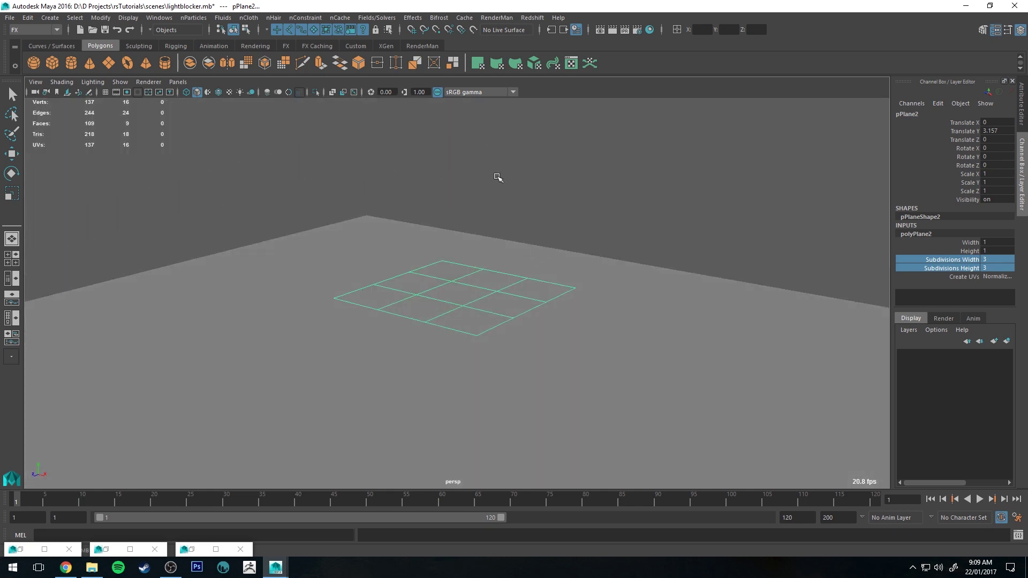
- Open the Hypershade and create a RedshiftMaterial from the Redshift shaders
left_click(648, 32)
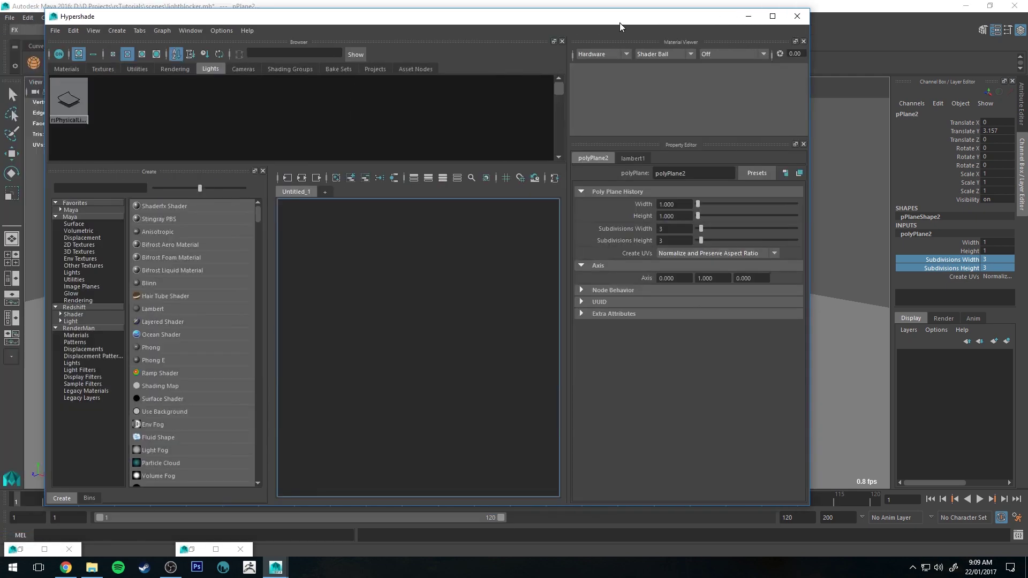
left_click_drag(619, 23, 847, 53)
left_click(316, 344)
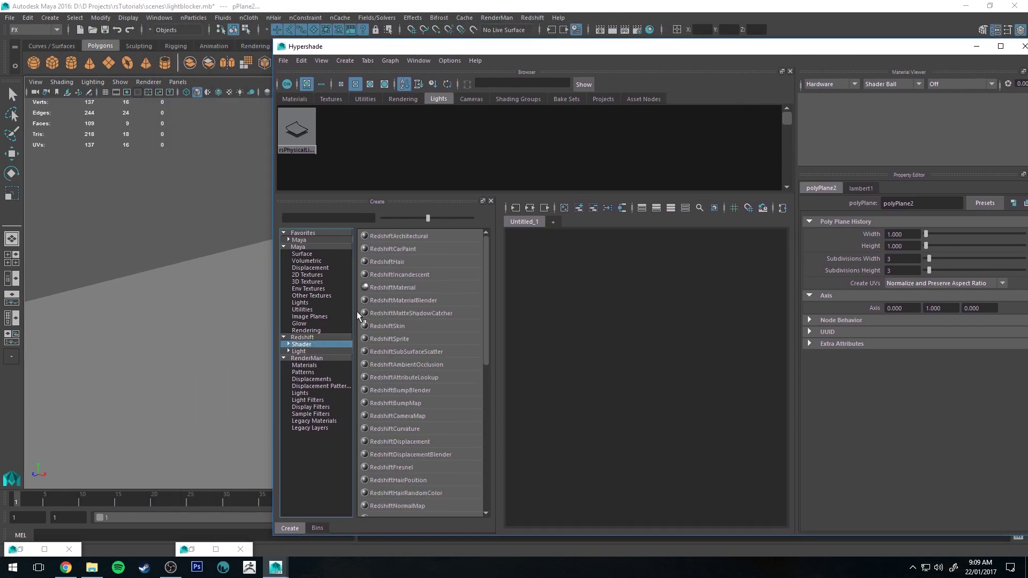
left_click(390, 288)
- Assign the new Redshift material to the small plane above the floor
left_click_drag(526, 46, 774, 41)
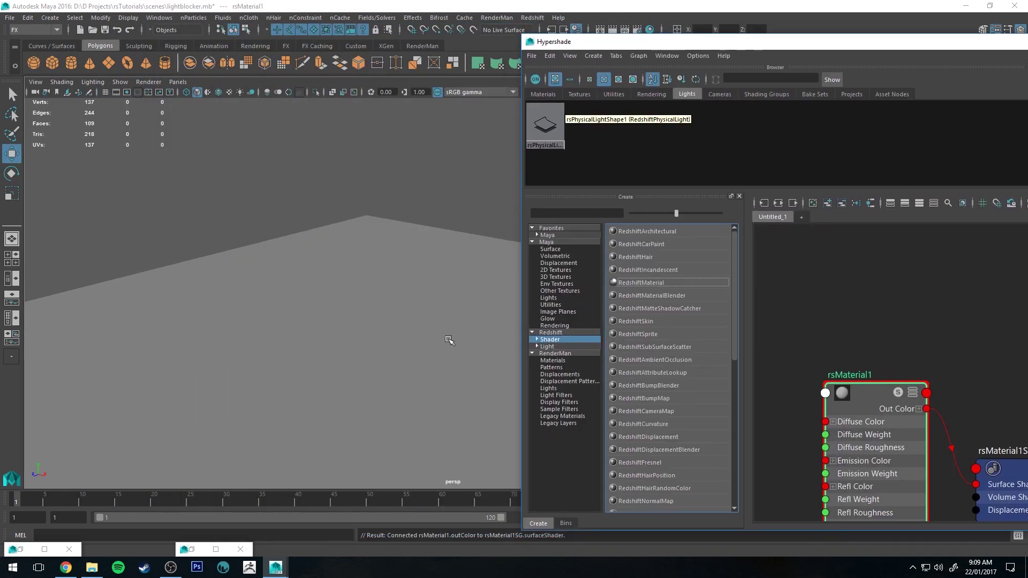
left_click(405, 298)
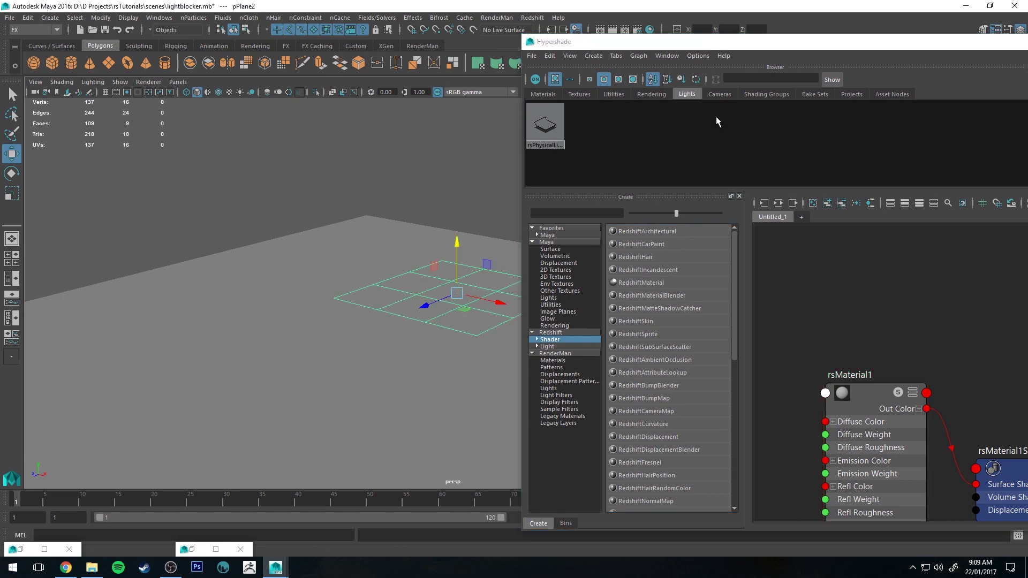
right_click_drag(869, 394, 867, 343)
- Map the Redshift material's Diffuse Color with a File texture that loads leaf_light_blocker.jpg from D:\Assets\Alpha
double_click(927, 45)
middle_click_drag(387, 281, 420, 211, "alt")
scroll(409, 243, "down", 2)
left_click(384, 278)
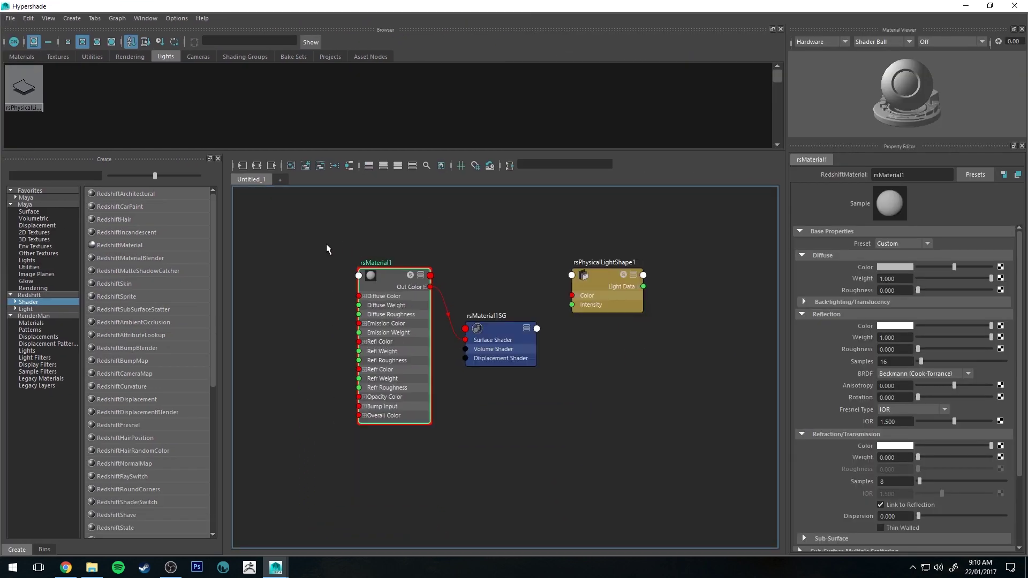
middle_click_drag(328, 249, 444, 242, "alt")
middle_click_drag(760, 254, 714, 226, "alt")
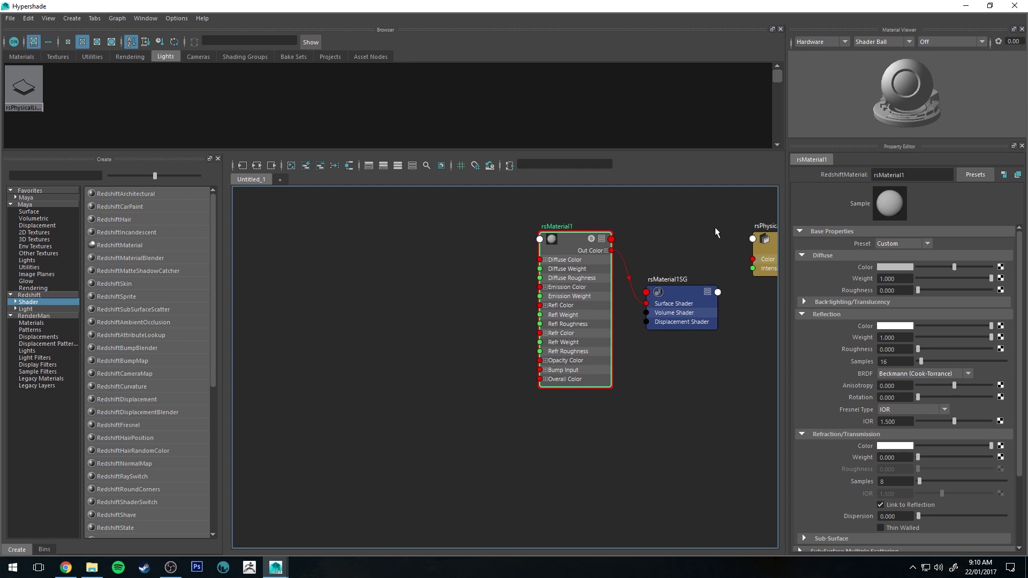
left_click(1001, 267)
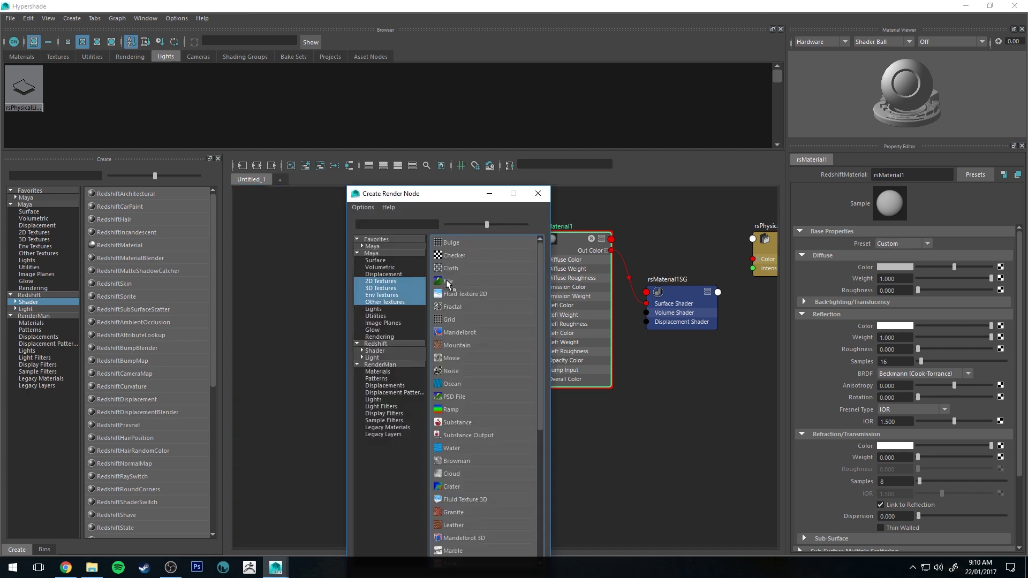
left_click(448, 282)
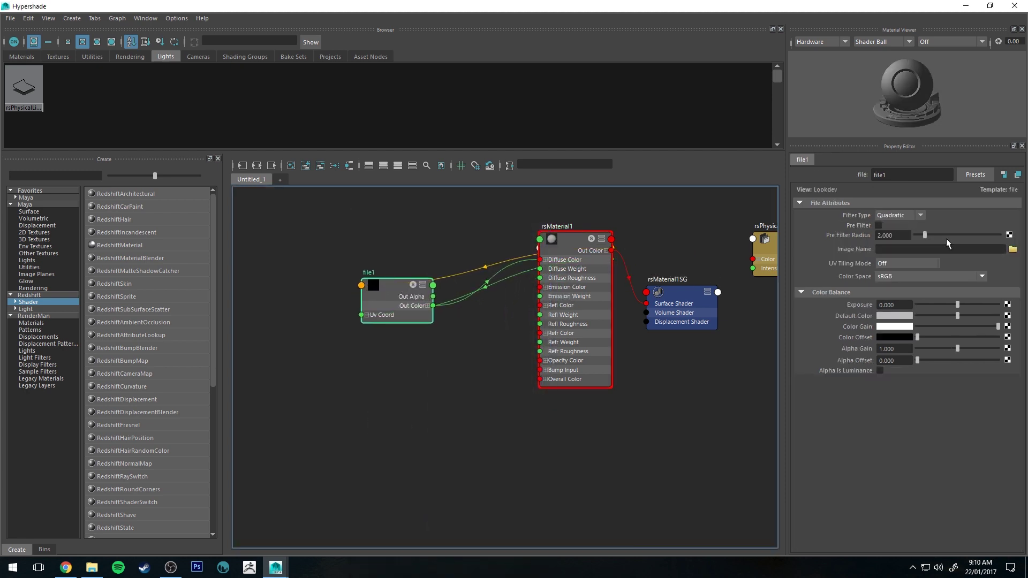
left_click(1012, 250)
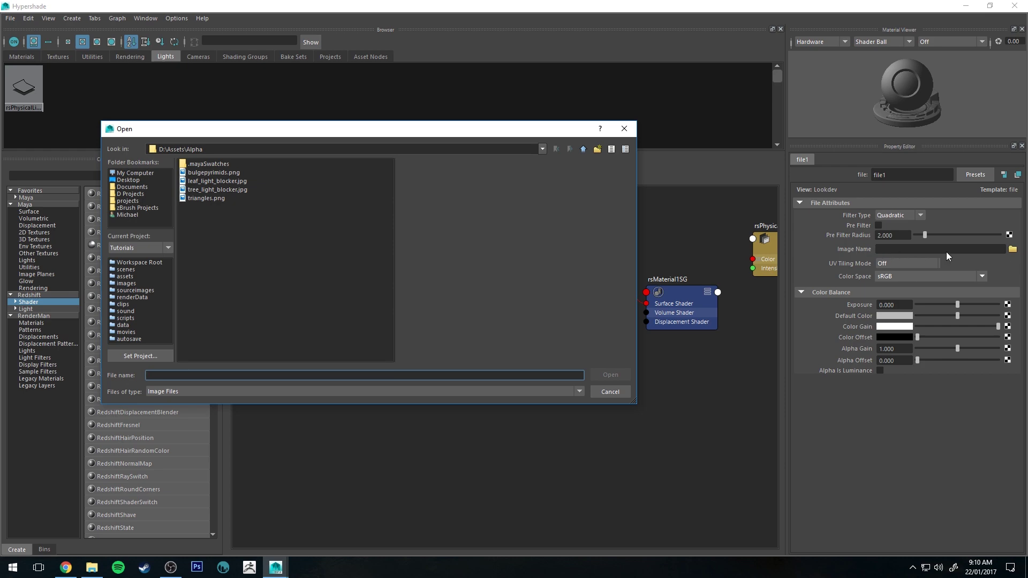
left_click(217, 182)
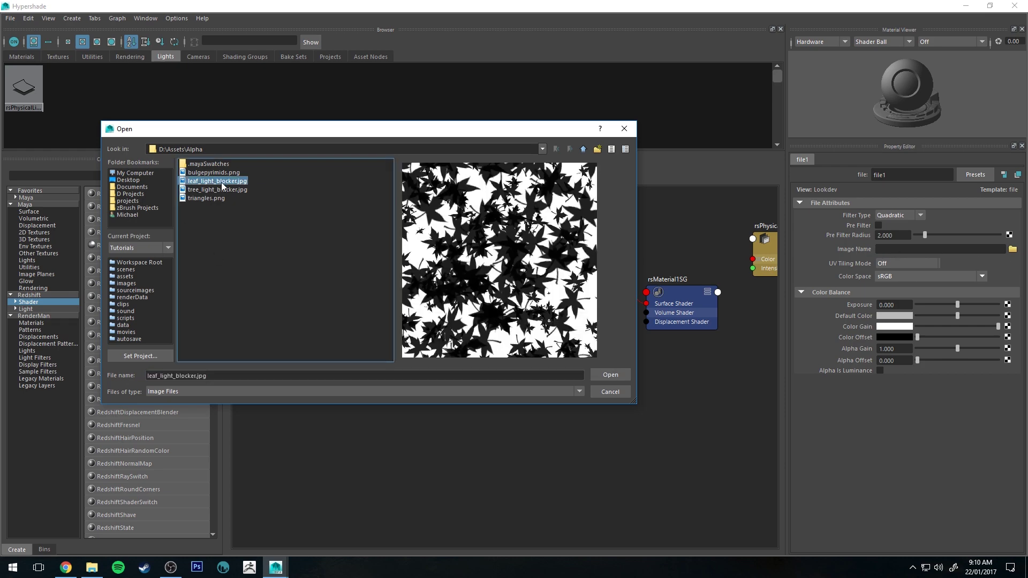
left_click(611, 376)
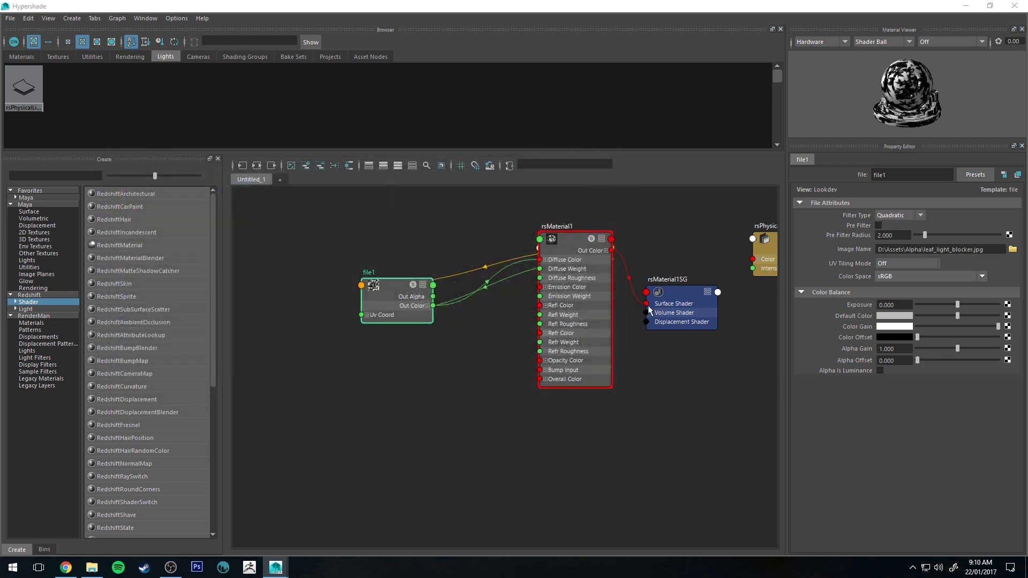
- Graph the Redshift material's network and connect the leaf texture's Out Color to the material's Opacity Color
left_click_drag(405, 290, 381, 254)
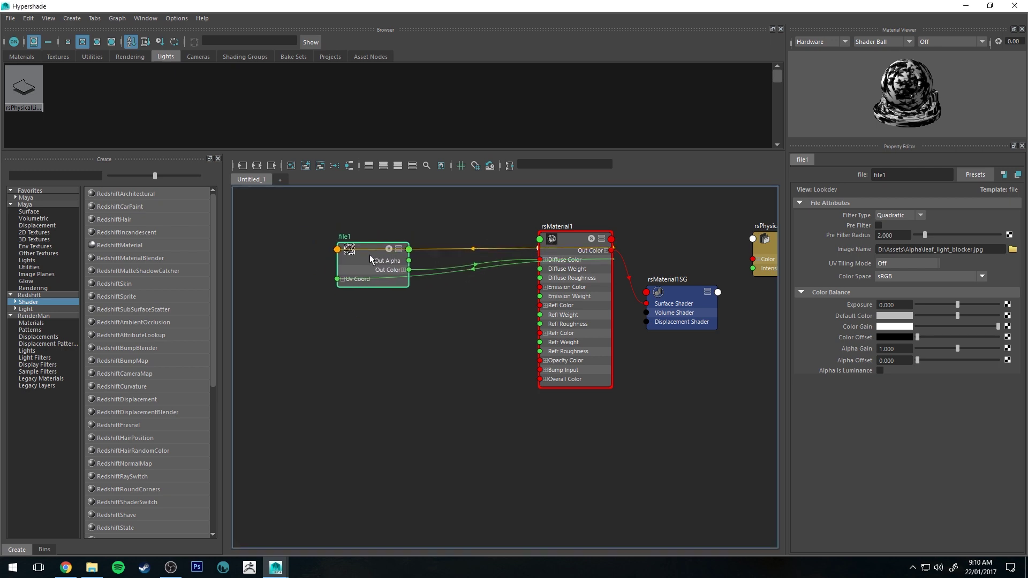
left_click(561, 243)
left_click(256, 166)
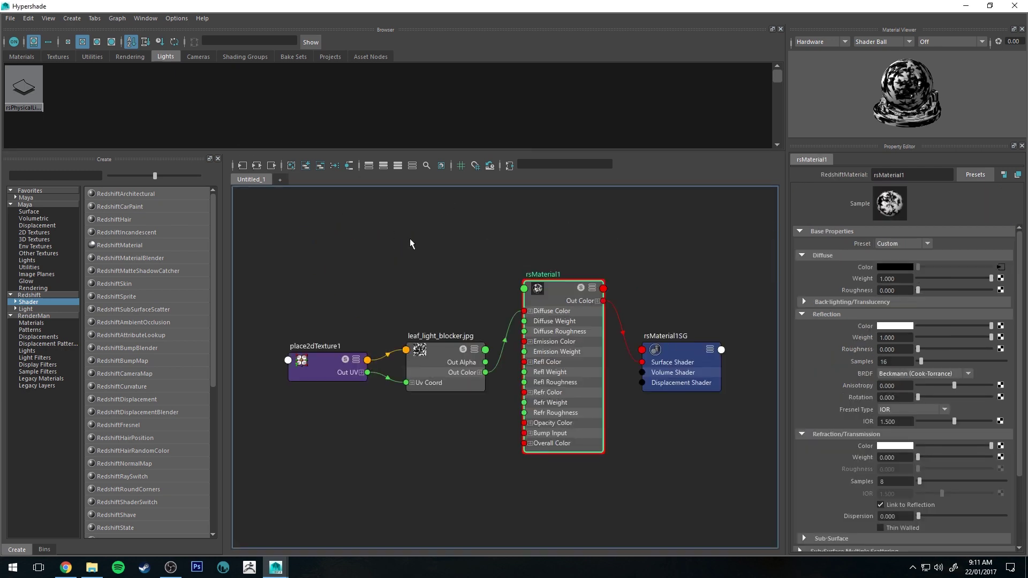
left_click(414, 368)
scroll(429, 300, "up", 3)
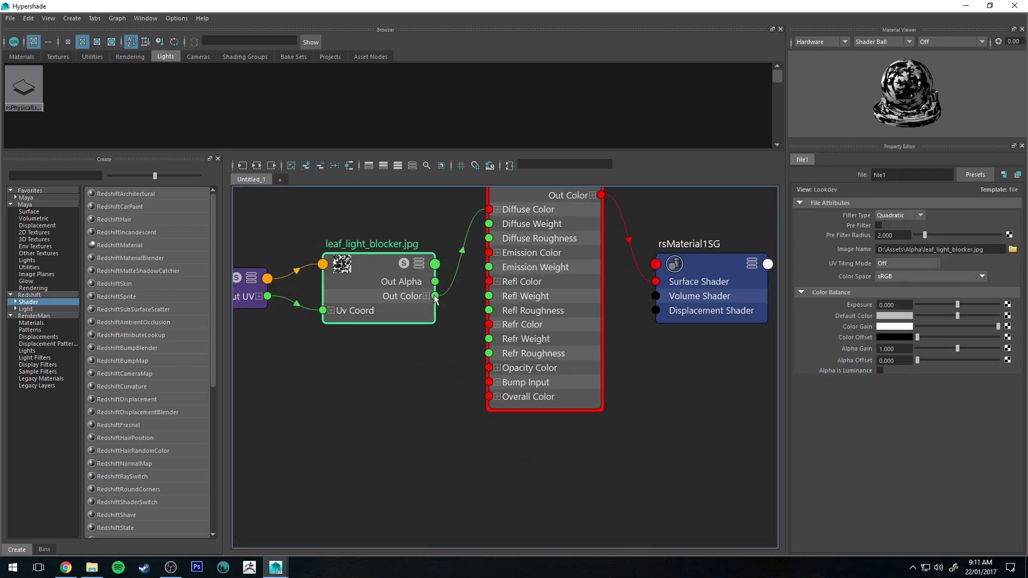
left_click_drag(442, 303, 488, 368)
middle_click_drag(513, 230, 515, 294, "alt")
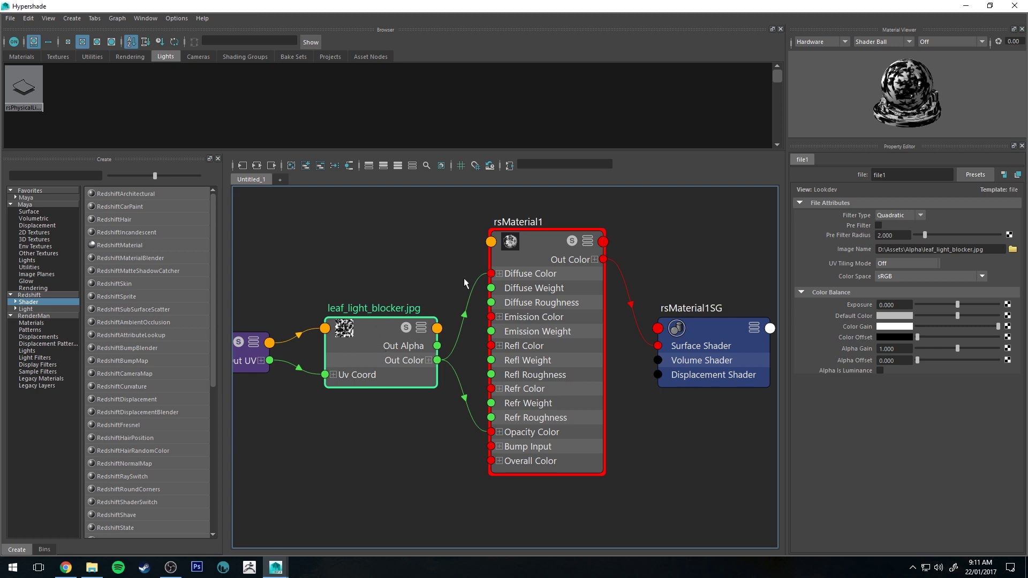
- Set the Redshift material's Diffuse Weight and Reflection Weight to 0
left_click(517, 244)
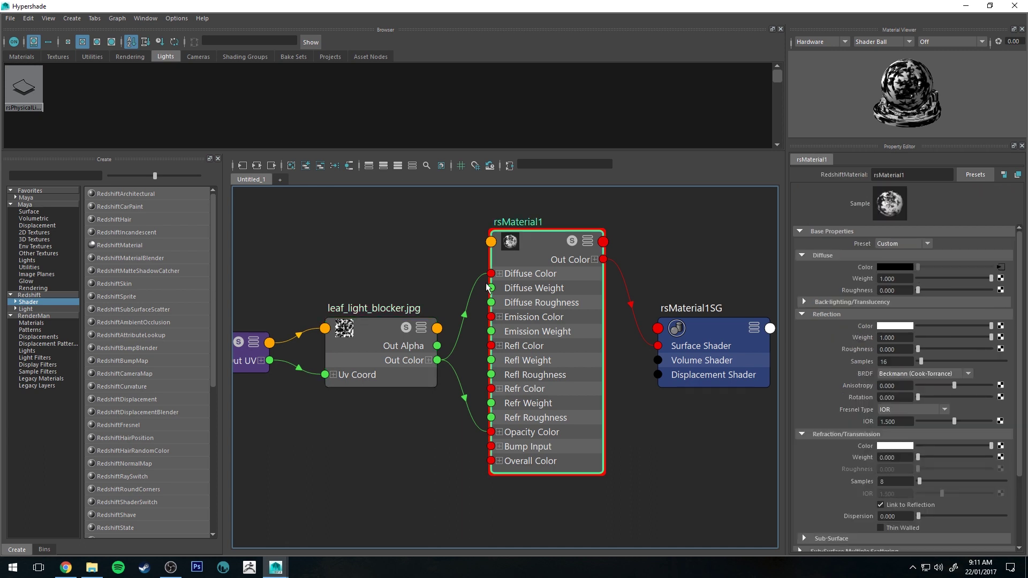
scroll(487, 287, "down", 2)
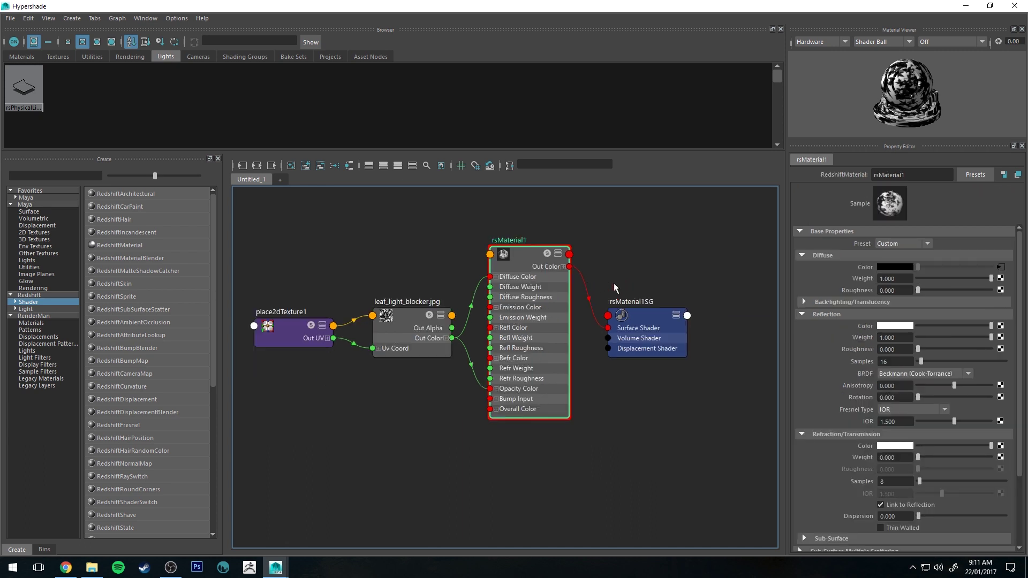
left_click(943, 277)
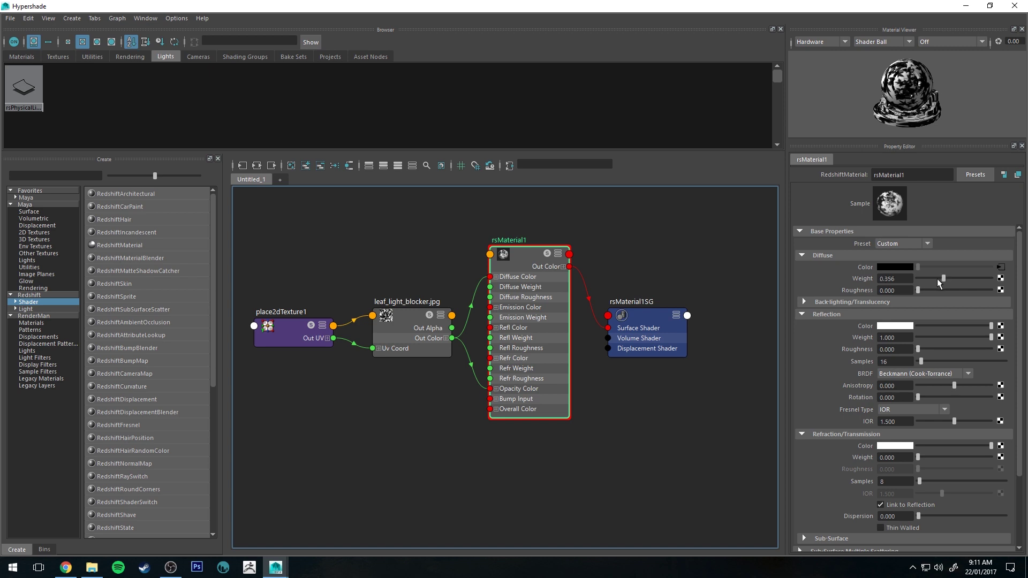
left_click(943, 335)
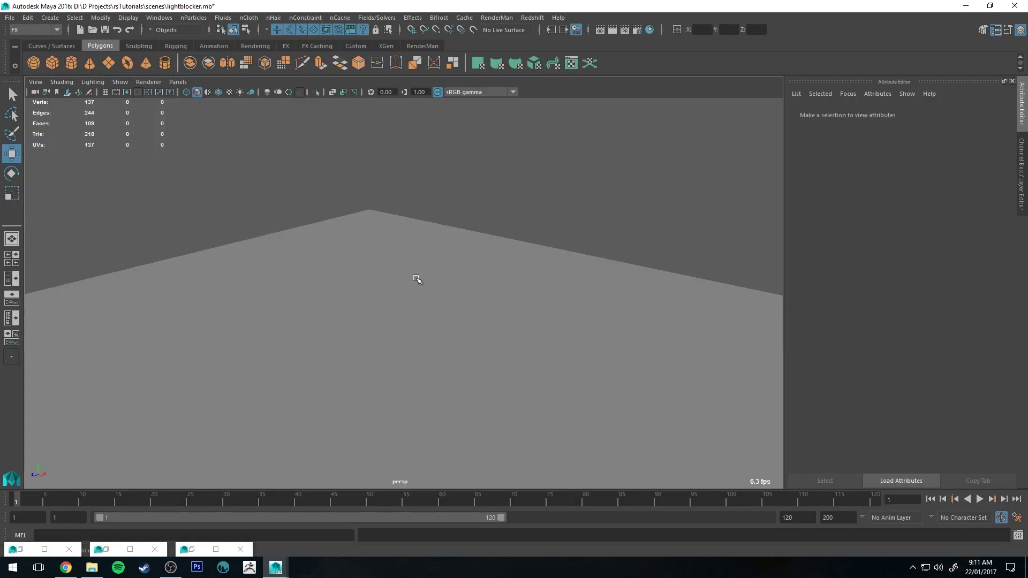
- Display textures in the perspective viewport so the leaf pattern shows on the small plane
left_click(415, 281)
left_click(230, 92)
left_click(496, 225)
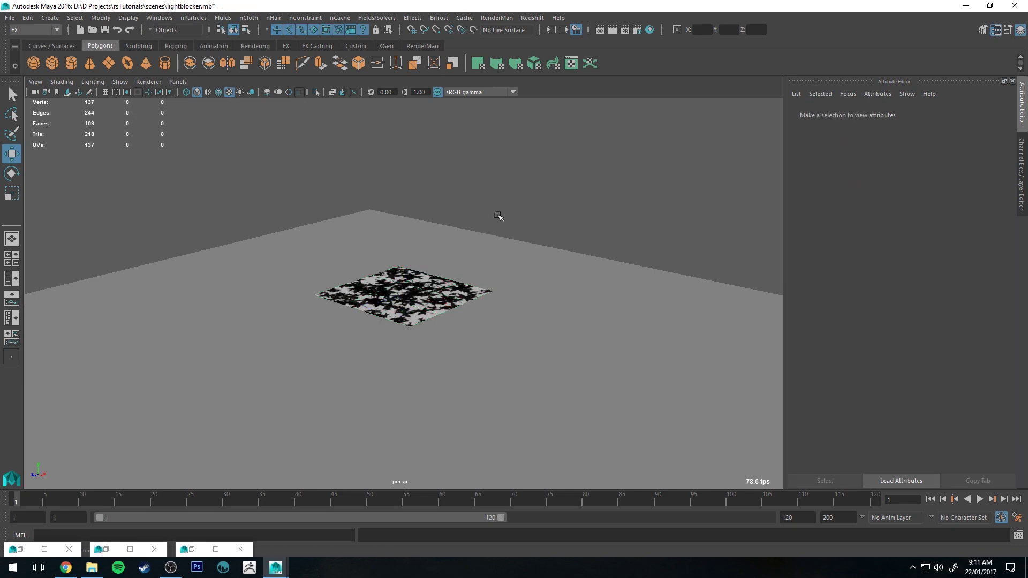
left_click_drag(496, 225, 514, 246, "alt")
- Scale the leaf-textured plane up uniformly beneath the area light
left_click(441, 274)
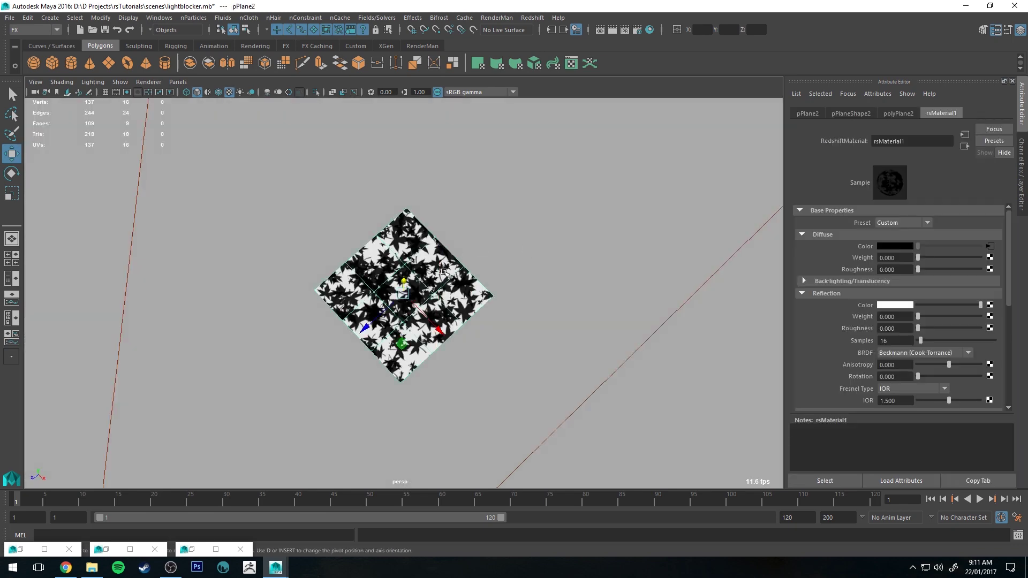
left_click_drag(440, 274, 429, 232, "alt")
key("e")
key("r")
left_click_drag(405, 294, 667, 505)
scroll(481, 261, "down", 6)
left_click_drag(410, 292, 308, 178, "alt")
left_click(308, 178)
scroll(308, 178, "down", 2)
- Place the main Maya window beside the Render View, run a Redshift IPR render of the leaf plane and stop it
double_click(589, 6)
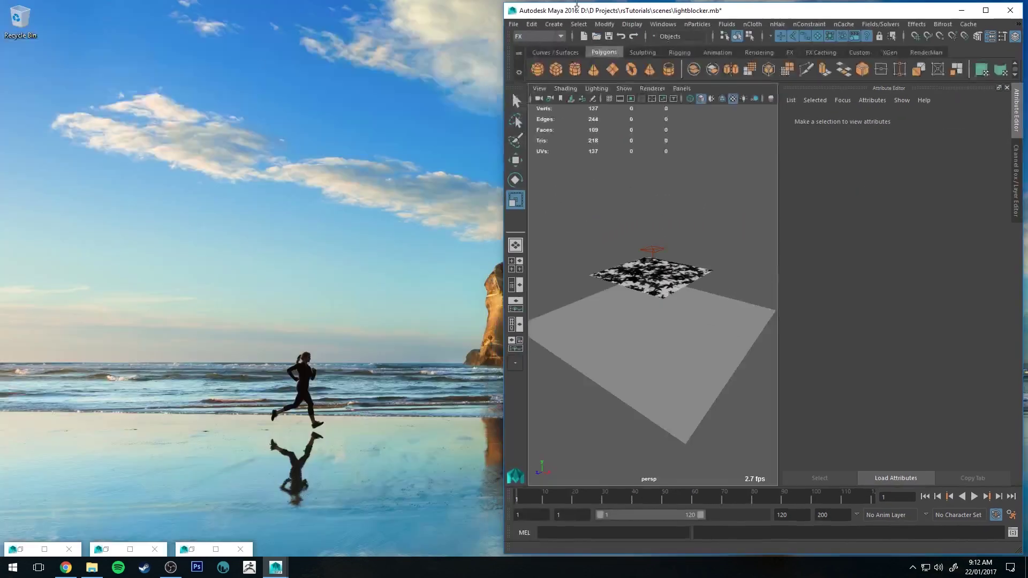
left_click(191, 550)
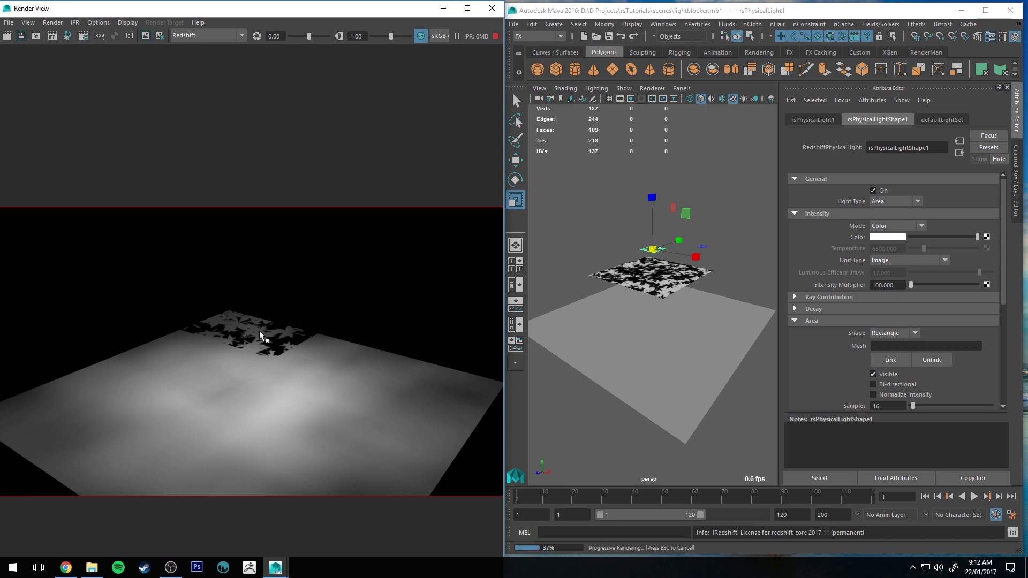
left_click(495, 36)
- Enable the Redshift Visibility override on the leaf plane's shape and turn off Primary Ray Visible
left_click(665, 290)
left_click_drag(706, 225, 691, 195, "alt")
key("q")
left_click(691, 201)
left_click(665, 263)
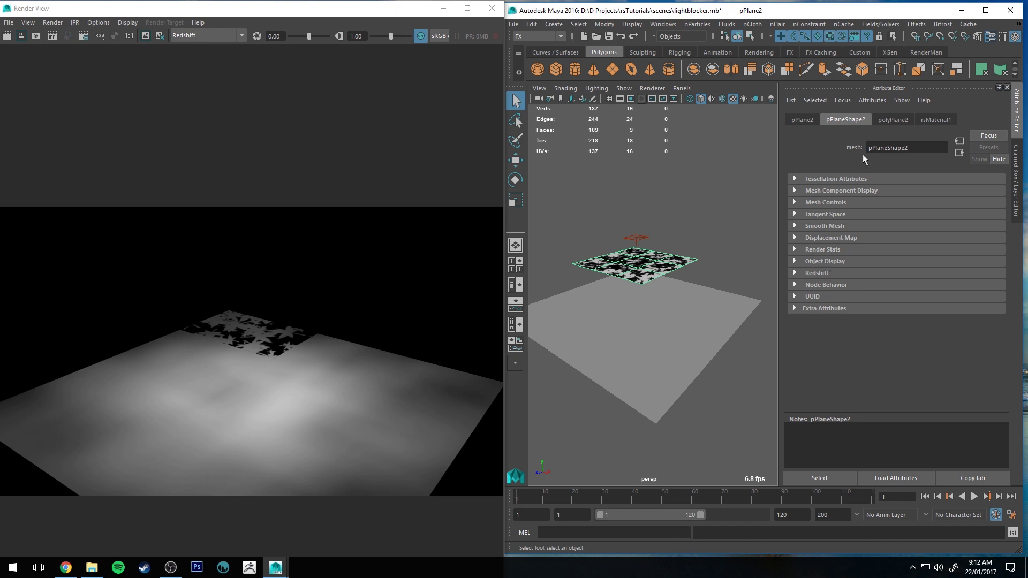
left_click(812, 273)
scroll(857, 254, "down", 5)
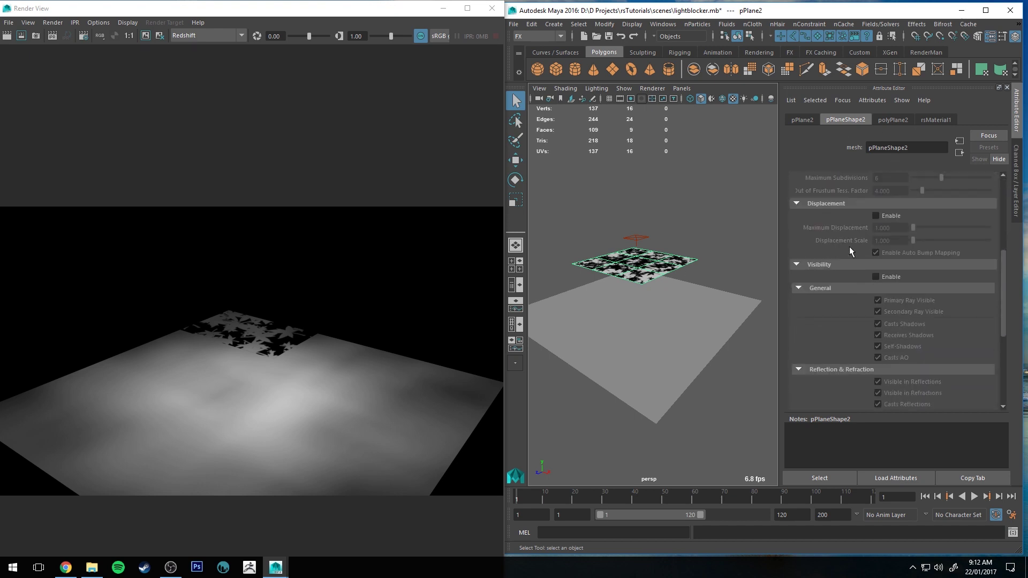
left_click(881, 277)
scroll(869, 272, "down", 2)
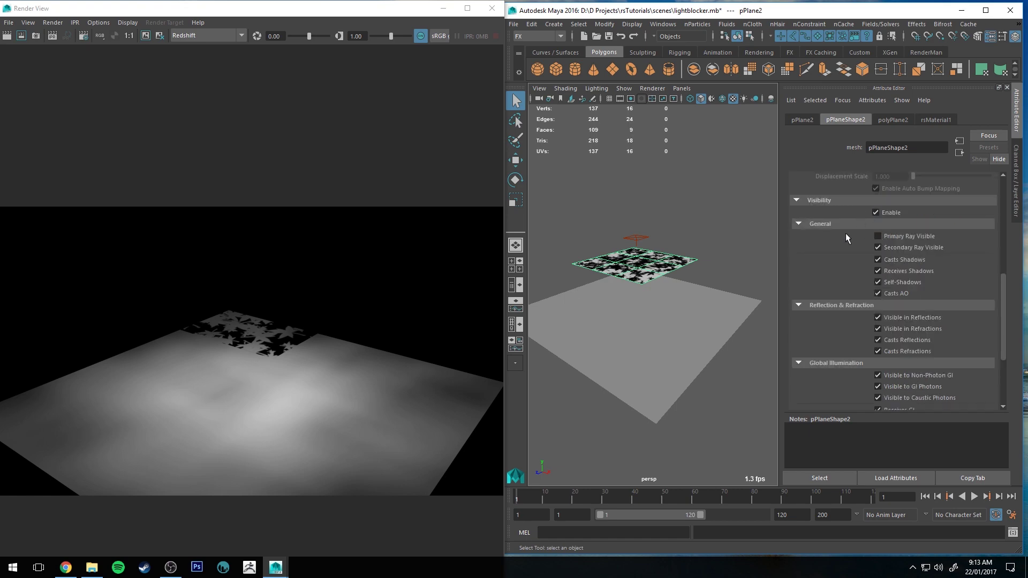
- Restart the IPR render and turn off Visible in Reflections and Visible in Refractions for the leaf plane
left_click(52, 35)
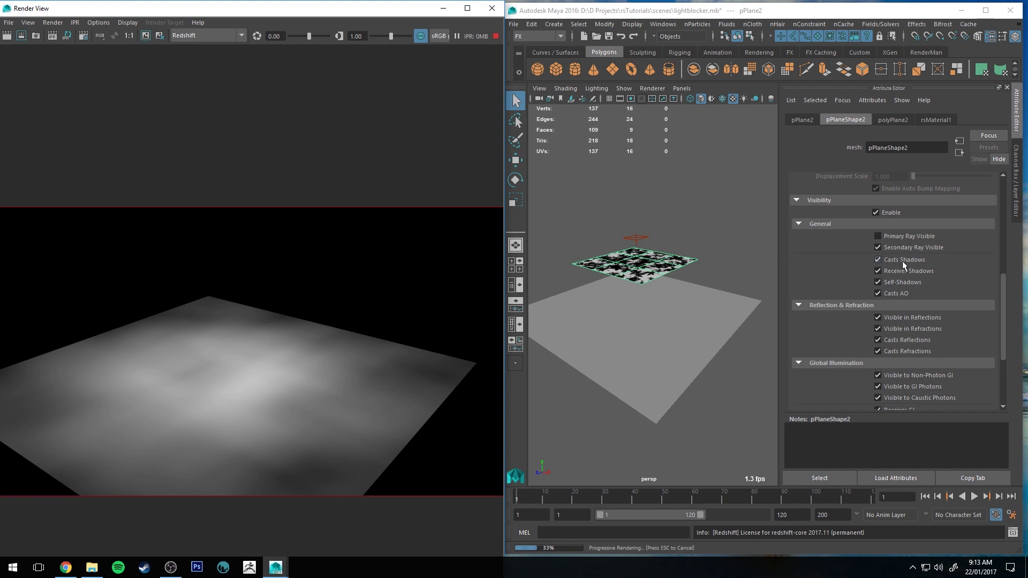
double_click(885, 317)
left_click(878, 317)
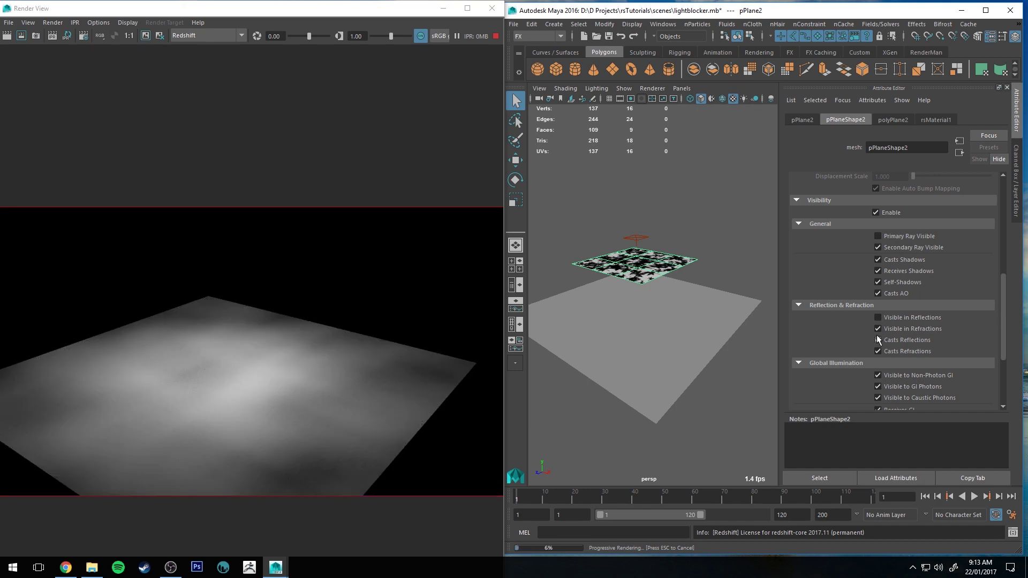
left_click(878, 330)
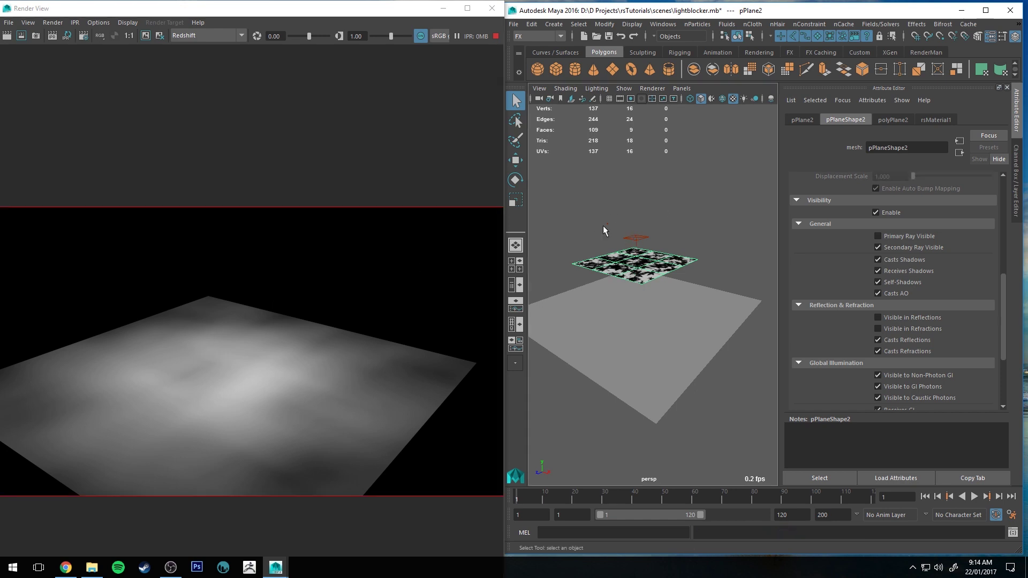
- Scale the leaf plane down uniformly and lower it slightly below the area light
key("e")
key("r")
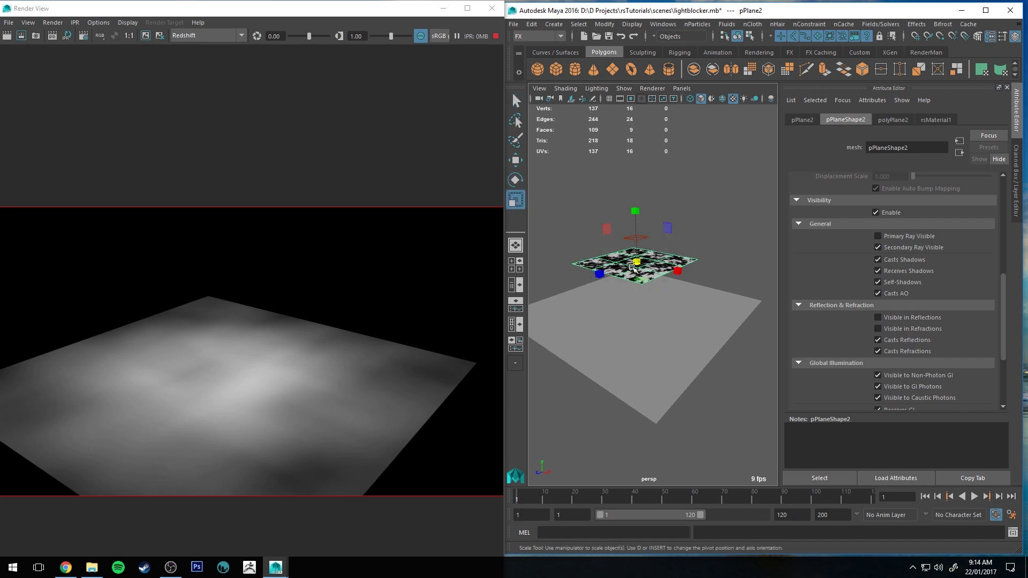
left_click_drag(636, 262, 609, 258)
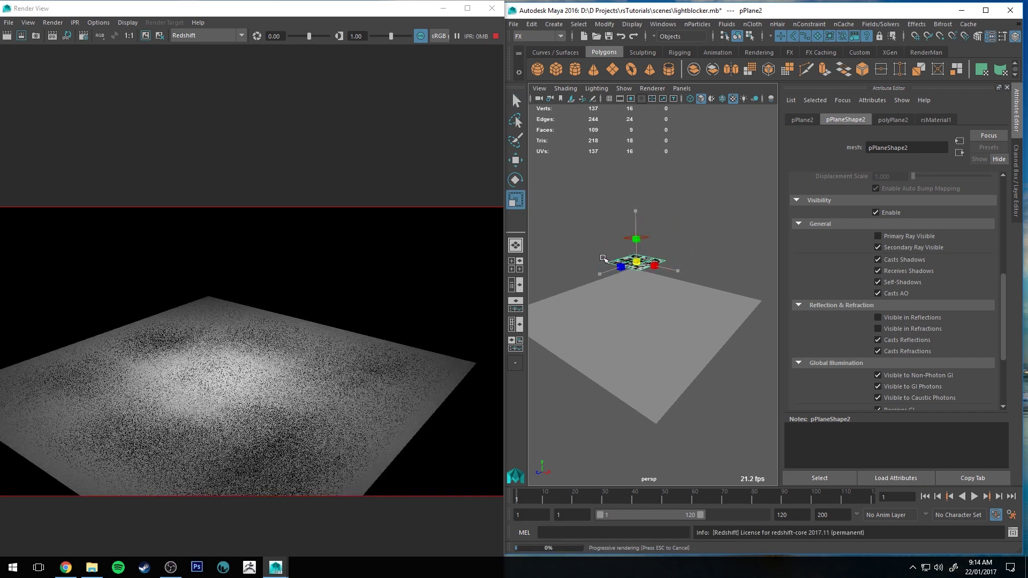
key("w")
left_click_drag(635, 207, 635, 213)
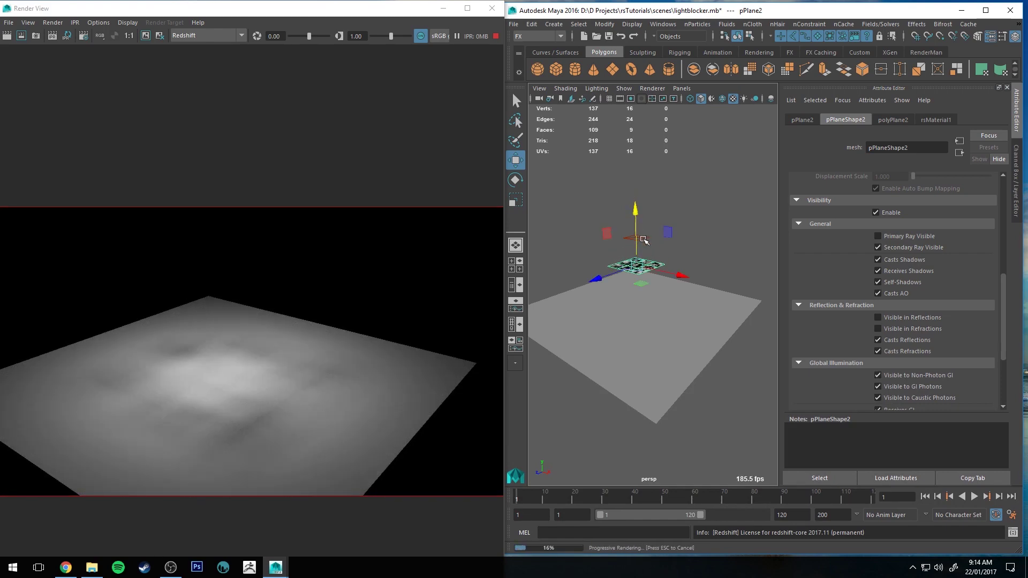
- Scale the leaf plane up uniformly until it spans much of the floor's width, and deselect it
key("r")
left_click_drag(636, 261, 705, 321)
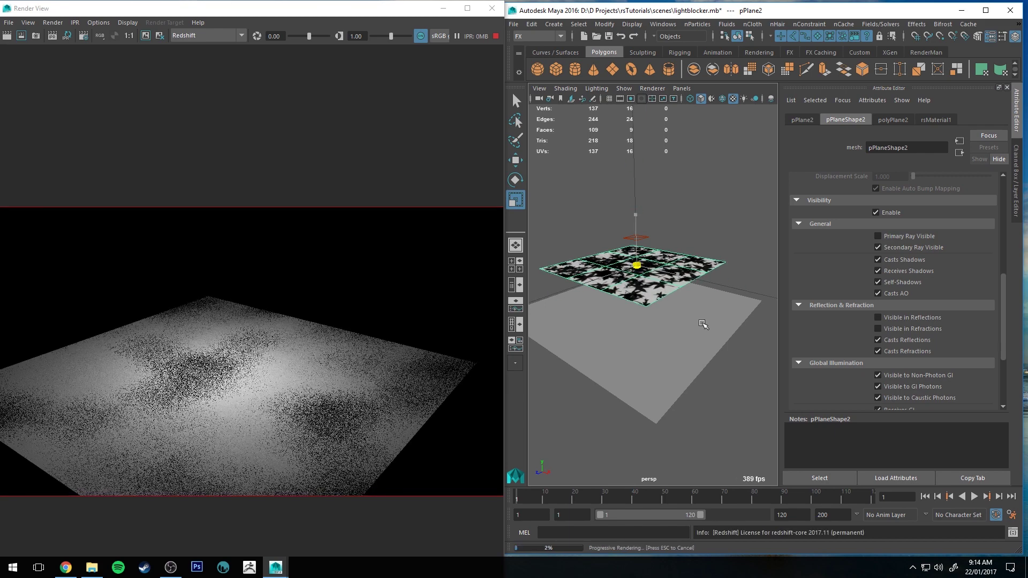
left_click(677, 177)
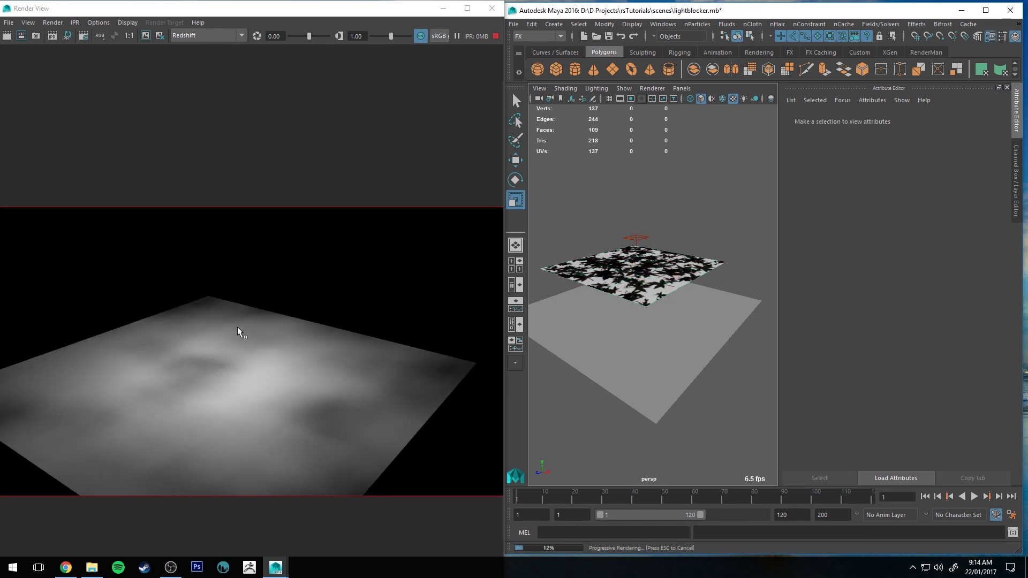
- Scale the area light down slightly and enable its Normalize Intensity option
left_click(636, 238)
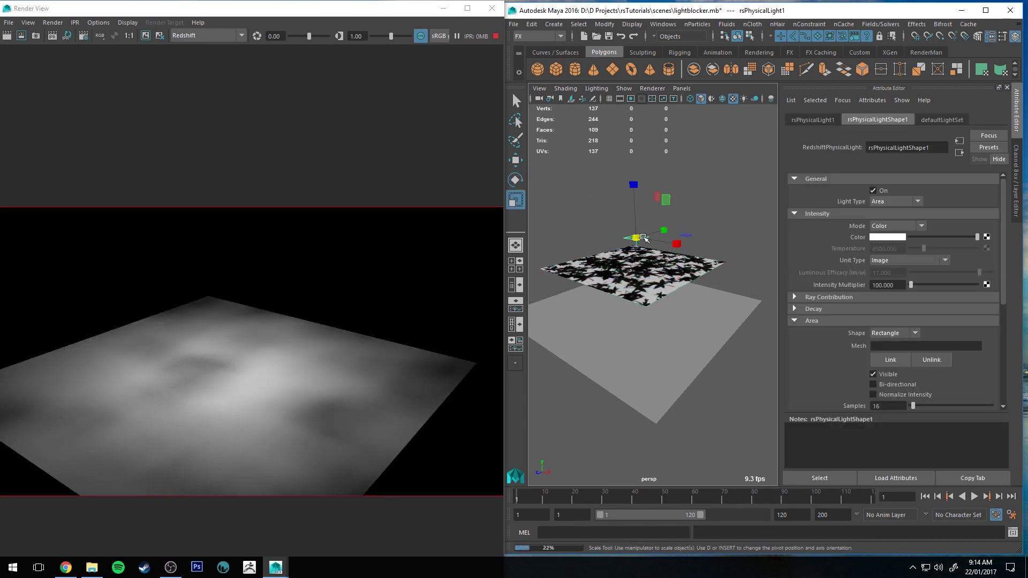
left_click_drag(625, 237, 630, 241)
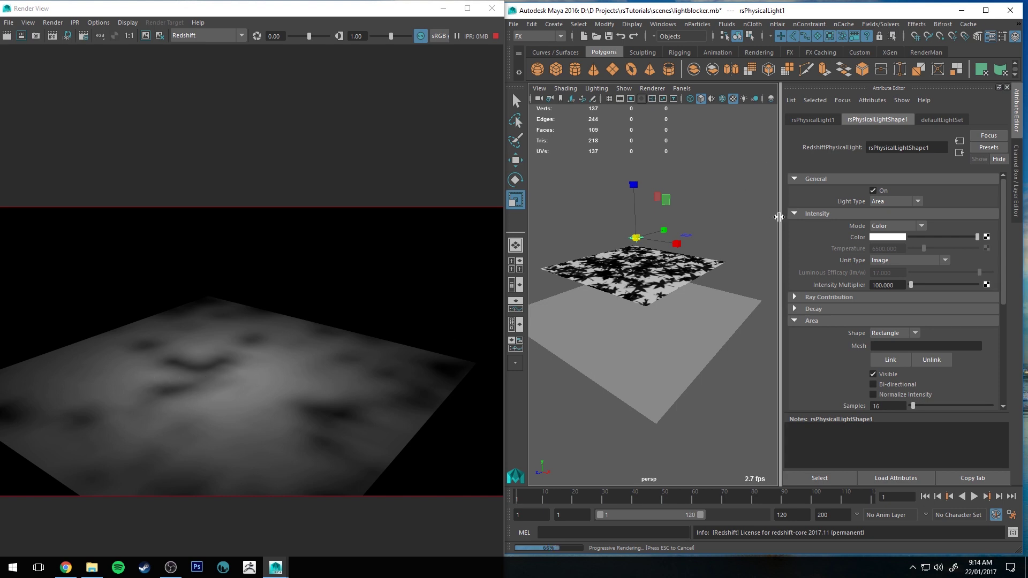
left_click(895, 396)
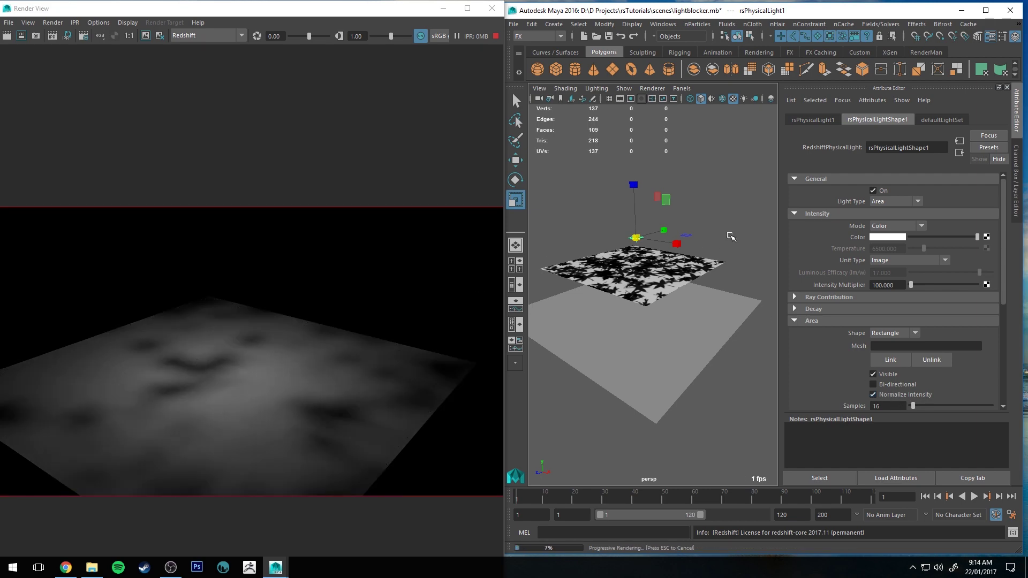
- Try scaling the area light up far beyond the leaf plane, and undo the scaling
left_click(729, 235)
left_click(638, 238)
left_click_drag(638, 238, 652, 253)
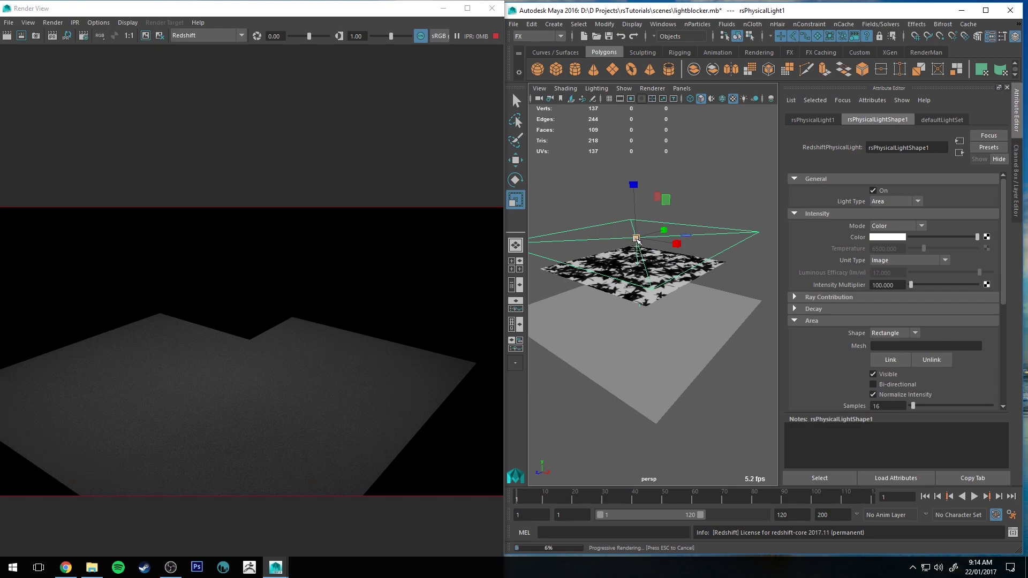
key("ctrl+z")
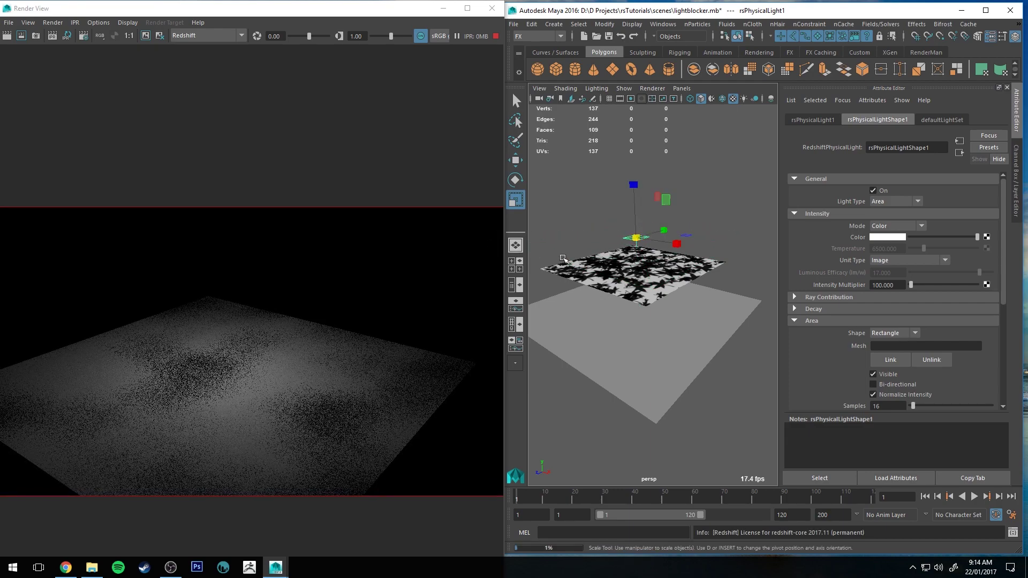
- Raise the area light's Intensity Multiplier to about 1382 and scale the light down
left_click_drag(912, 285, 920, 287)
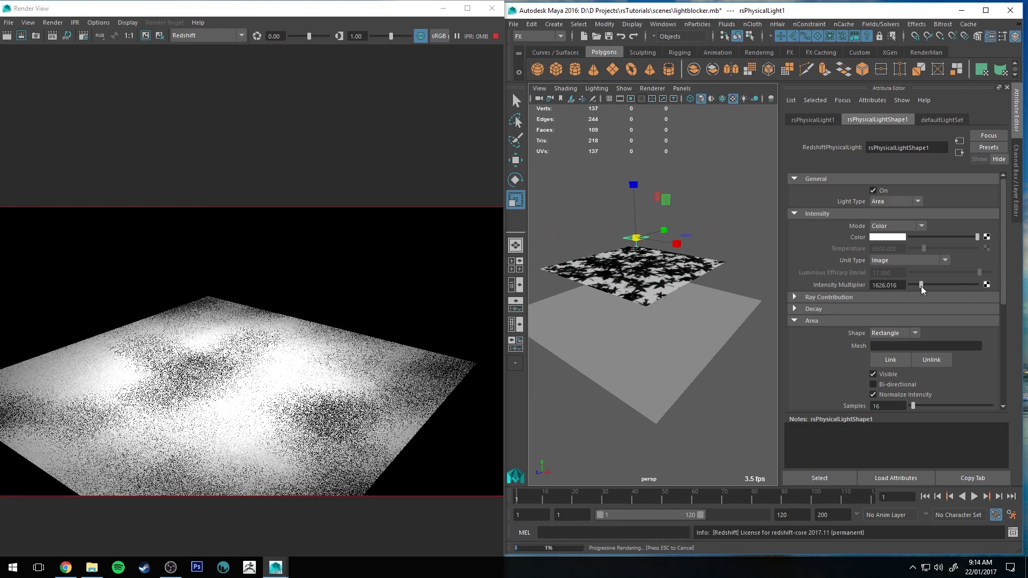
key("e")
key("r")
left_click_drag(641, 240, 626, 237)
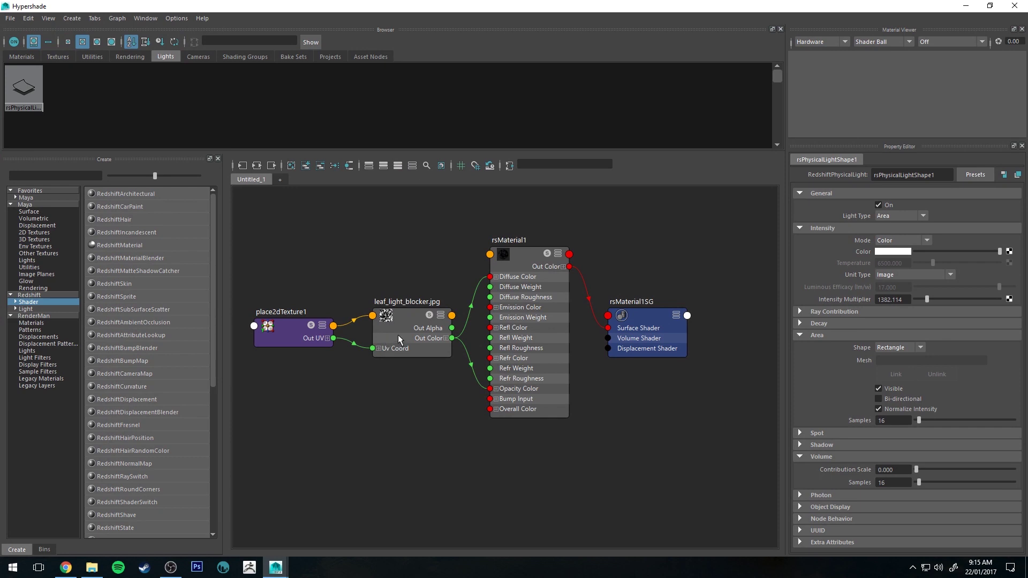
- Set Repeat UV to 2 and 2 on the leaf texture's place2dTexture node in the Hypershade
left_click(287, 335)
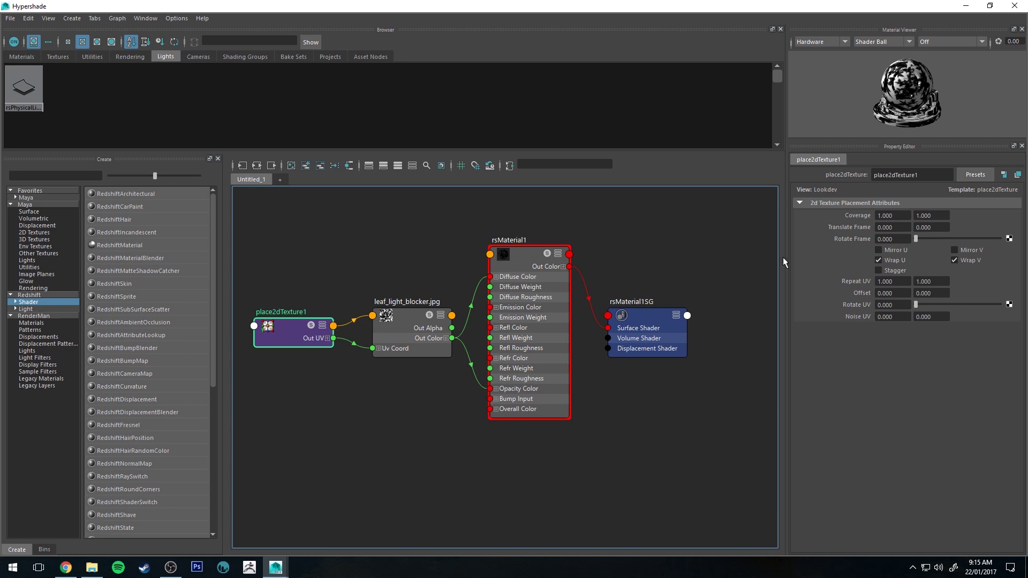
left_click(897, 280)
left_click(285, 282)
left_click(283, 329)
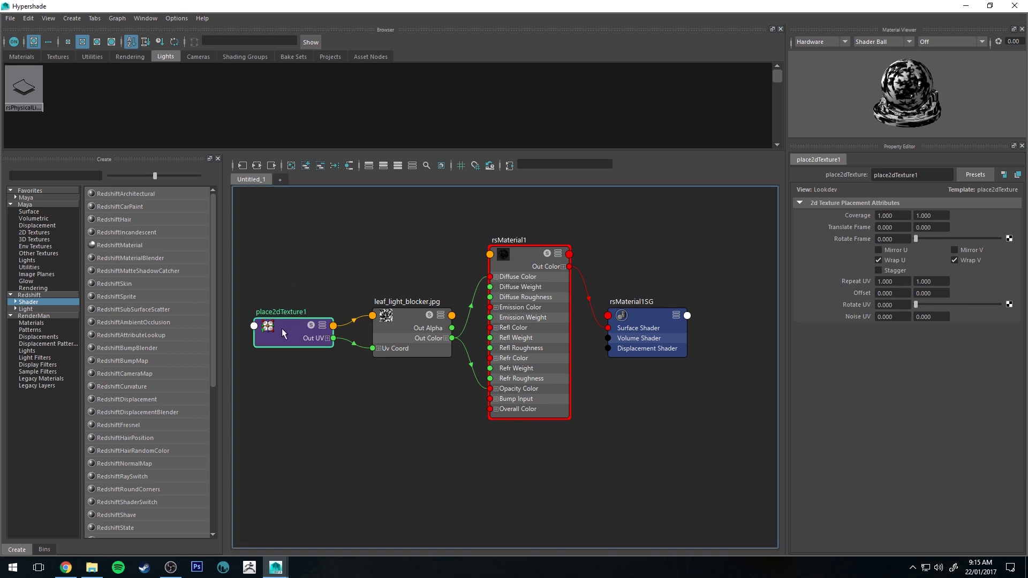
left_click(899, 282)
type("2")
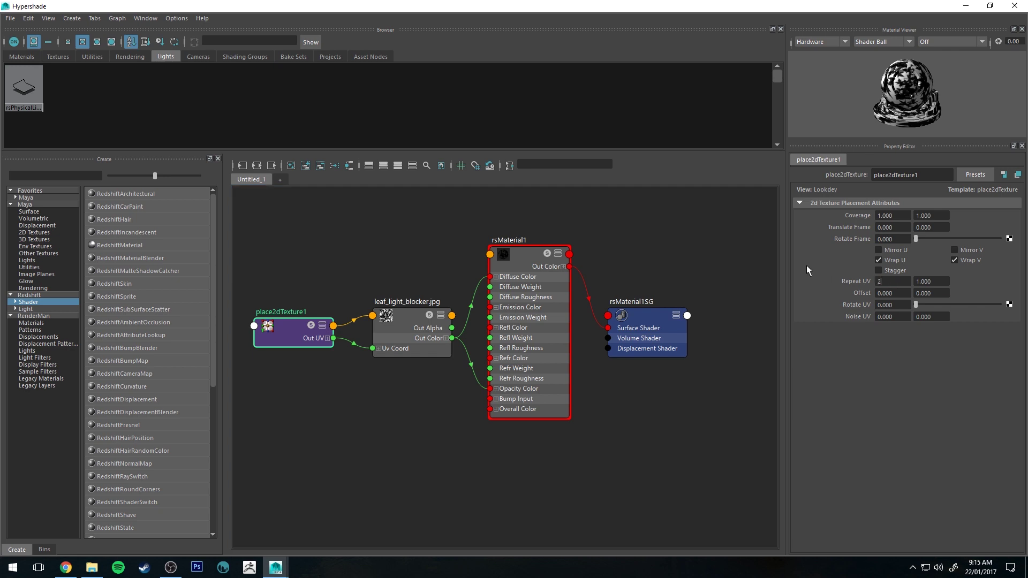
key("Tab")
type("2")
key("Return")
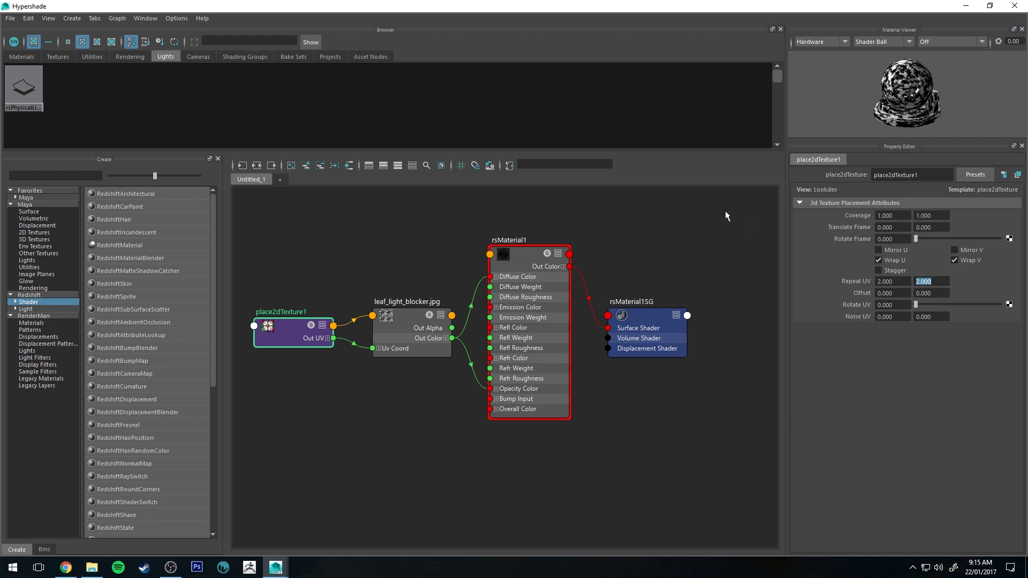
- Set Repeat UV to 4 and 4 on the leaf texture's place2dTexture node in the Hypershade
left_click(967, 6)
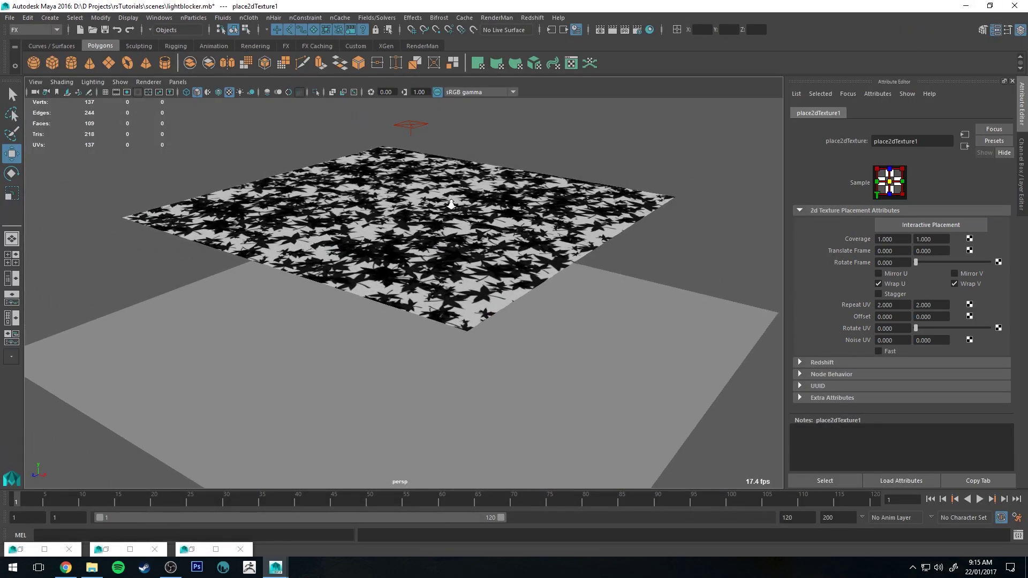
scroll(449, 200, "down", 1)
left_click_drag(369, 181, 370, 208, "alt")
scroll(448, 211, "down", 2)
left_click(128, 551)
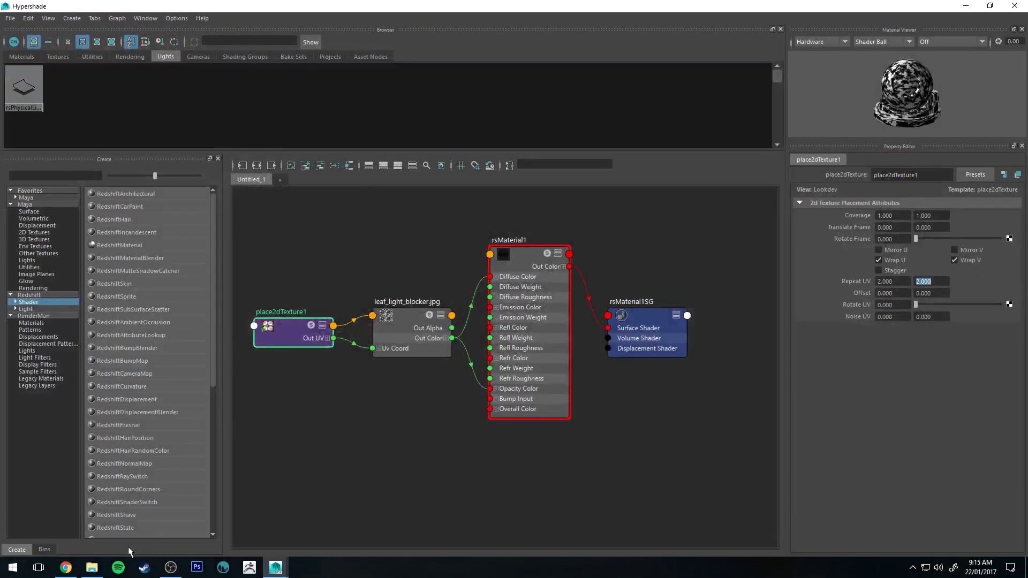
left_click_drag(459, 4, 880, 28)
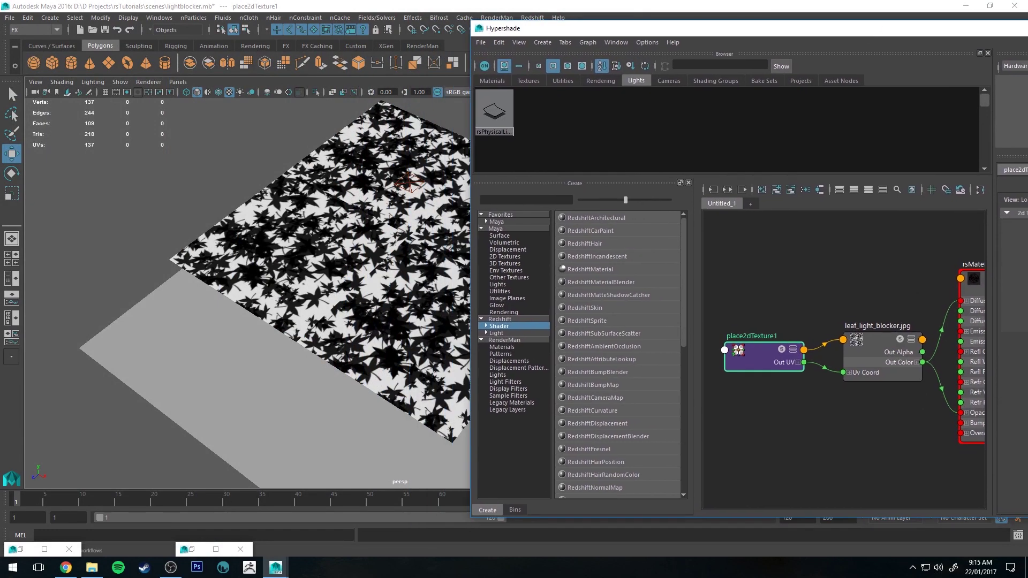
key("Tab")
type("4")
key("Return")
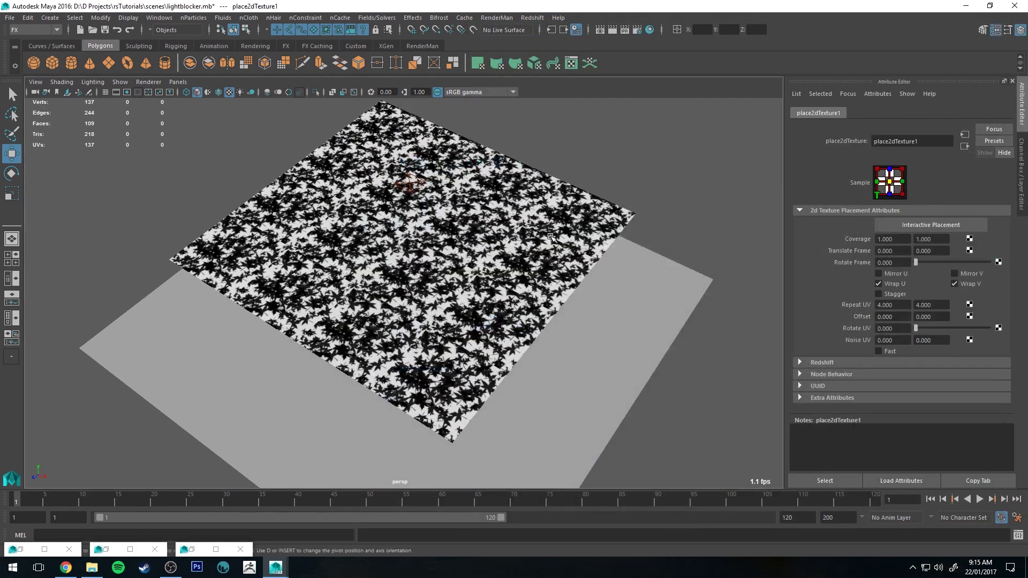
- Bring up the Render View beside the Maya viewport and raise the area light far above the leaf plane
left_click_drag(547, 263, 557, 213, "alt")
right_click_drag(502, 196, 541, 198, "alt")
middle_click_drag(541, 198, 530, 252, "alt")
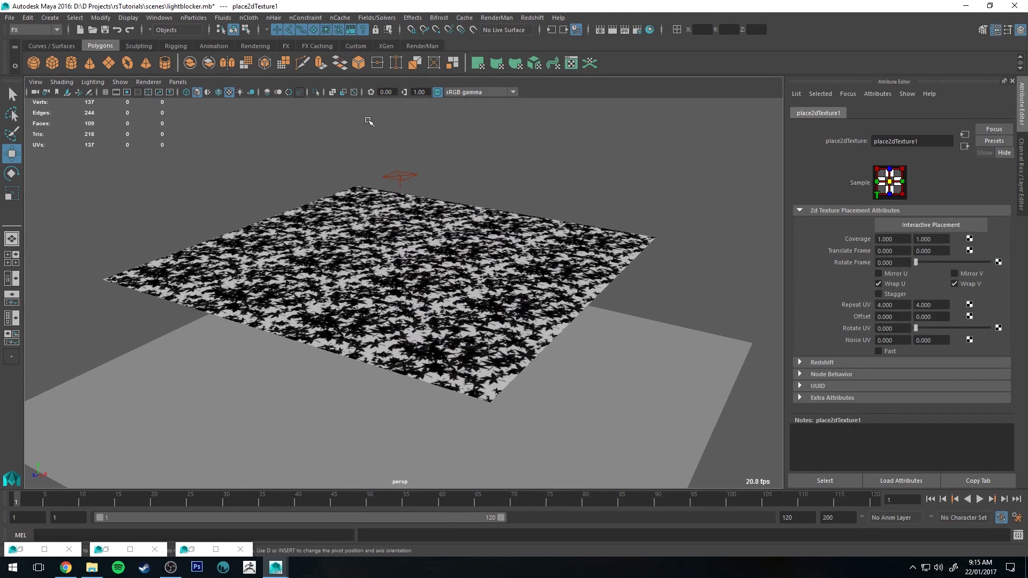
double_click(736, 9)
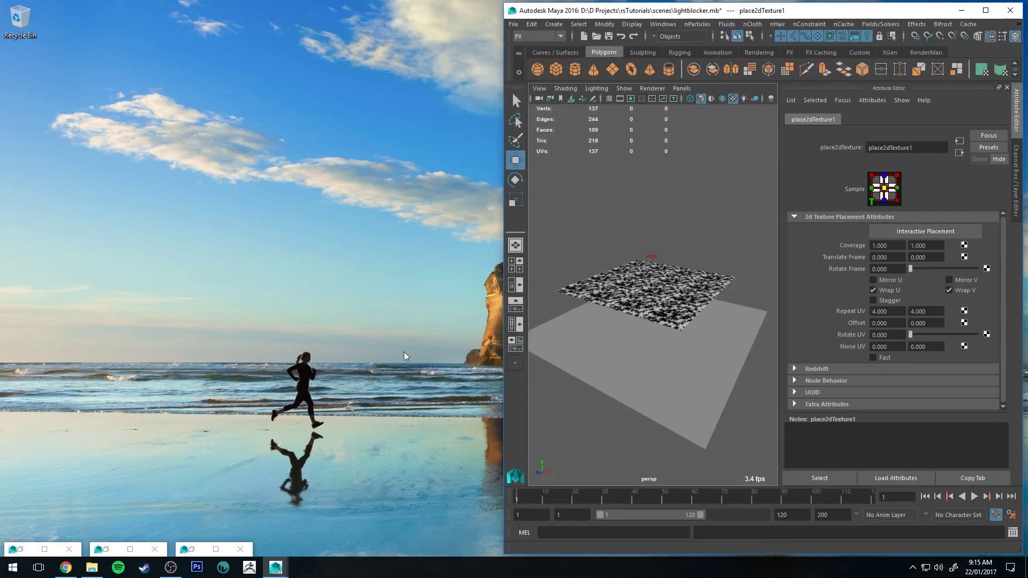
left_click(191, 549)
left_click(654, 257)
left_click_drag(652, 225, 649, 120)
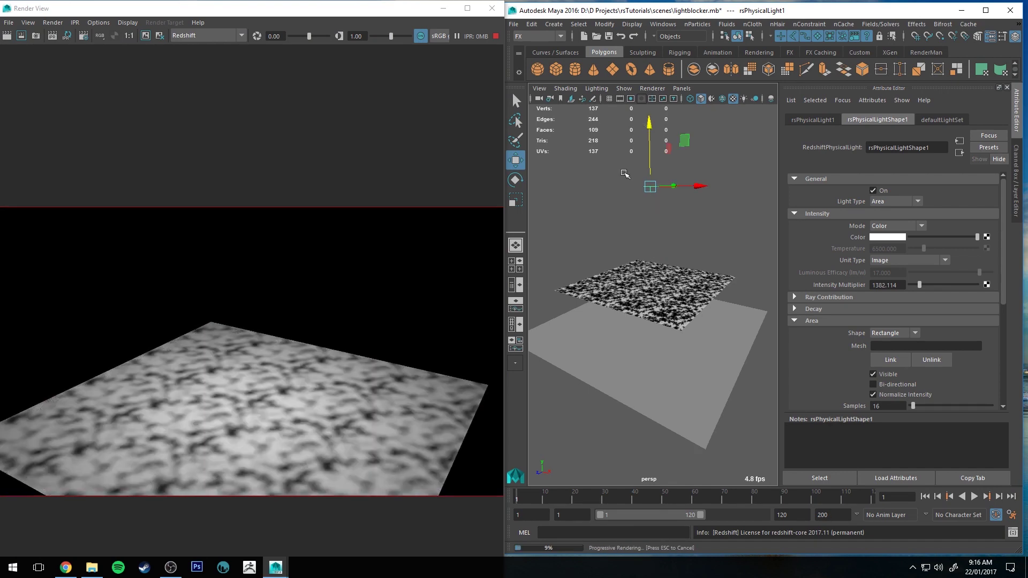
middle_click_drag(680, 284, 672, 244, "alt")
left_click_drag(672, 242, 676, 238, "alt")
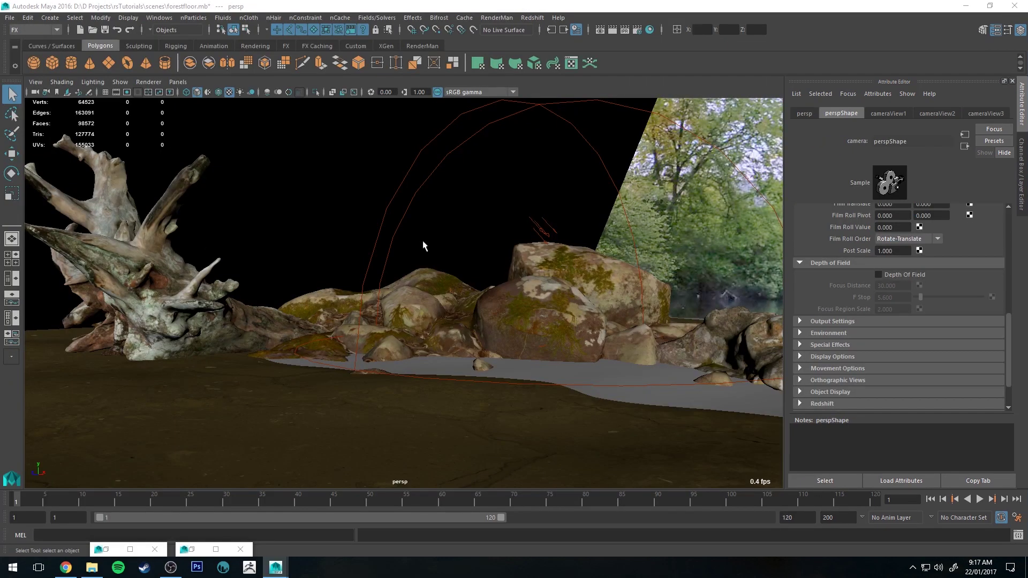
- Look over the forest floor scene and select its dome light
left_click_drag(274, 328, 423, 312, "alt")
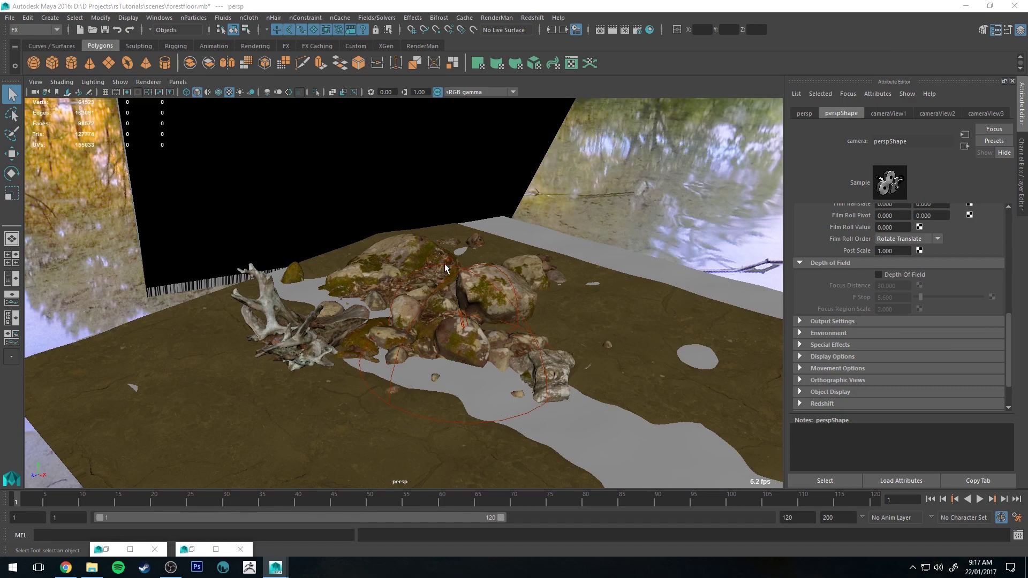
right_click_drag(368, 263, 491, 352, "alt")
left_click_drag(476, 332, 416, 259, "alt")
left_click(488, 231)
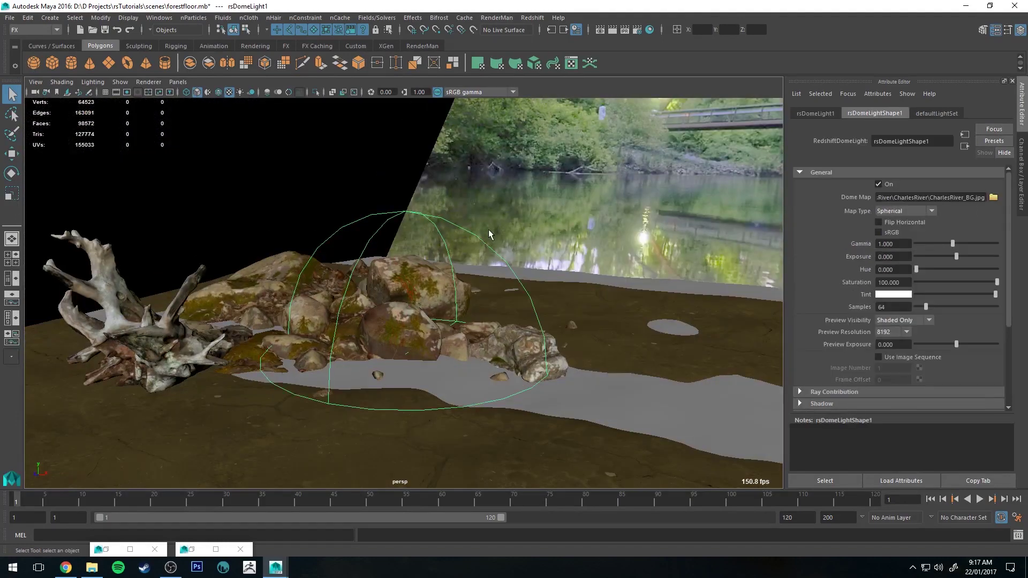
- Examine the sun in the dome's background image and select the orange directional light at the rocks
left_click_drag(578, 189, 552, 159, "alt")
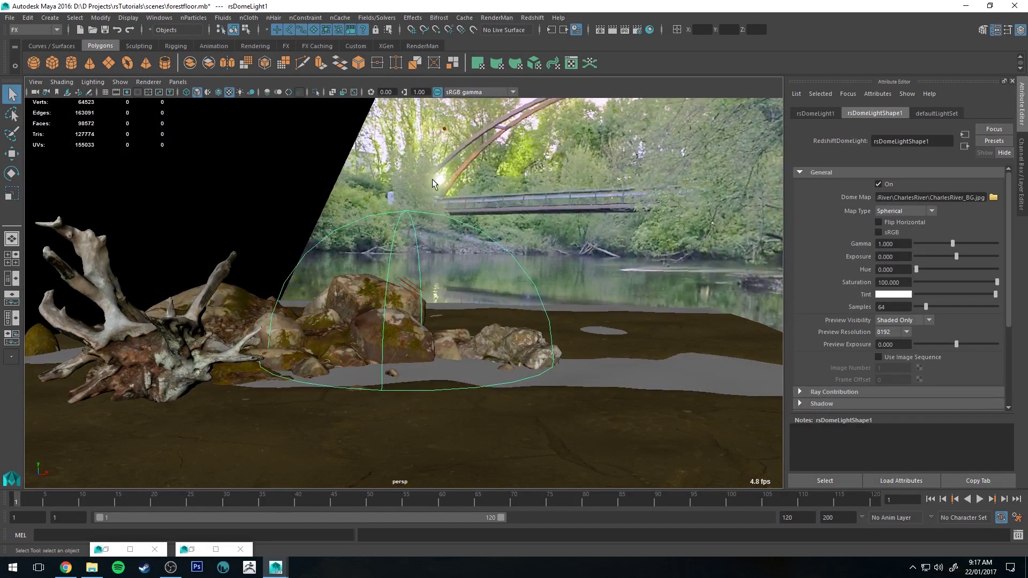
left_click_drag(432, 179, 407, 182, "alt")
right_click_drag(407, 182, 565, 414, "alt")
left_click(437, 292)
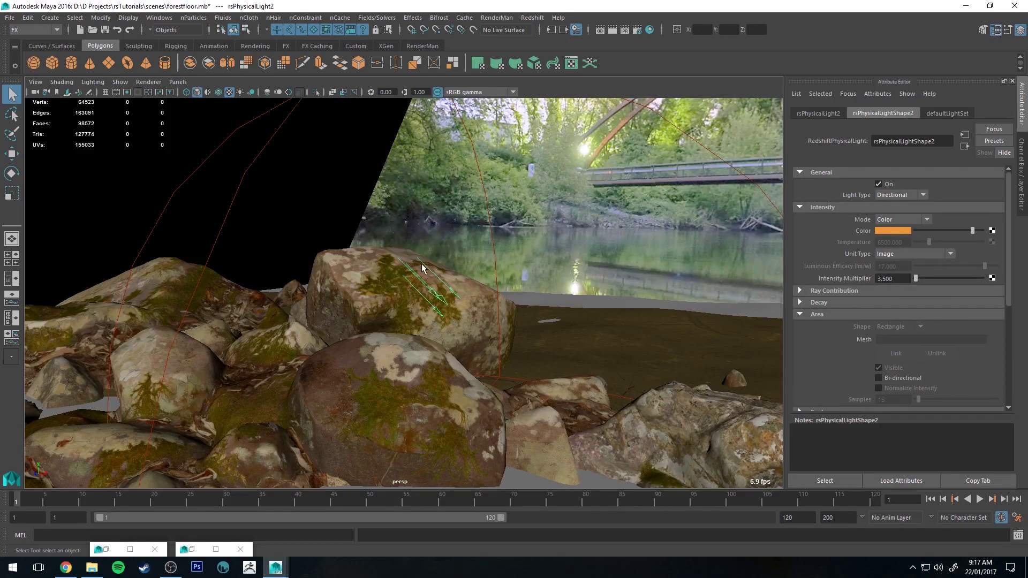
left_click_drag(443, 282, 442, 103, "alt")
- Bring up the Render View beside the forest floor viewport and frame the rocks and stream
double_click(597, 7)
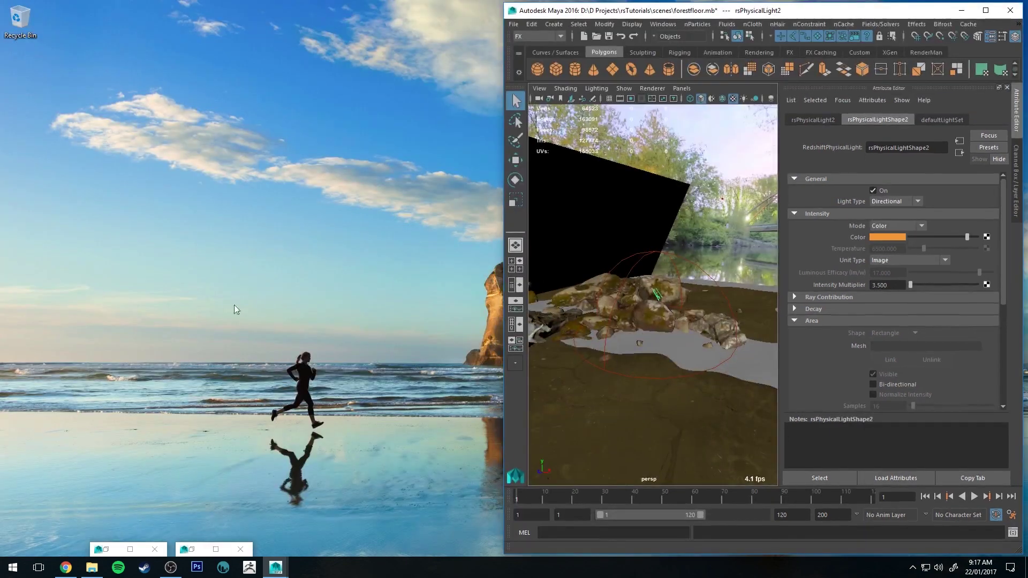
left_click(194, 549)
middle_click_drag(717, 185, 717, 162, "alt")
left_click_drag(717, 162, 669, 193, "alt")
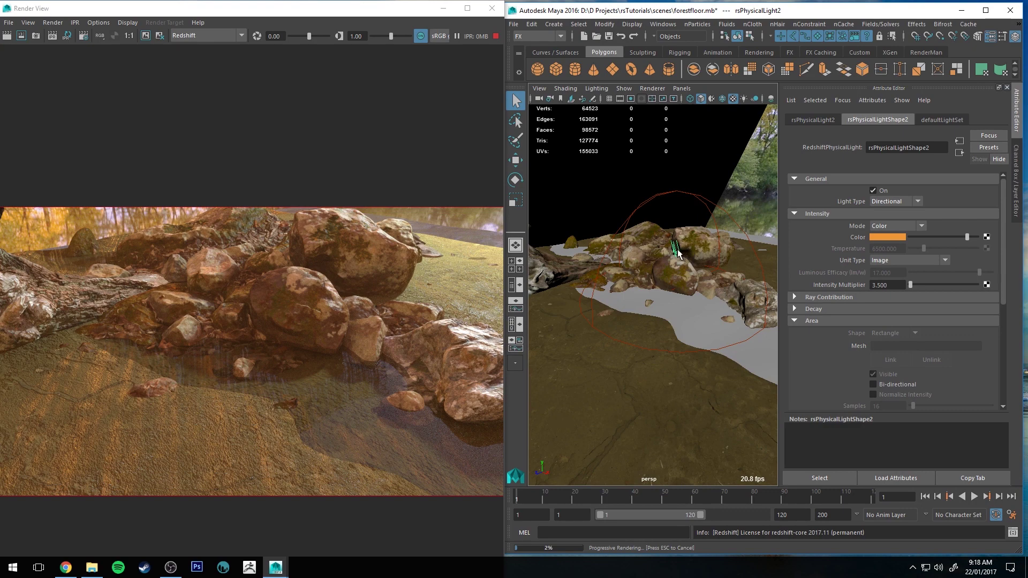
- Try rotating the directional light to a different angle, and undo the rotation
key("e")
left_click_drag(669, 270, 647, 261)
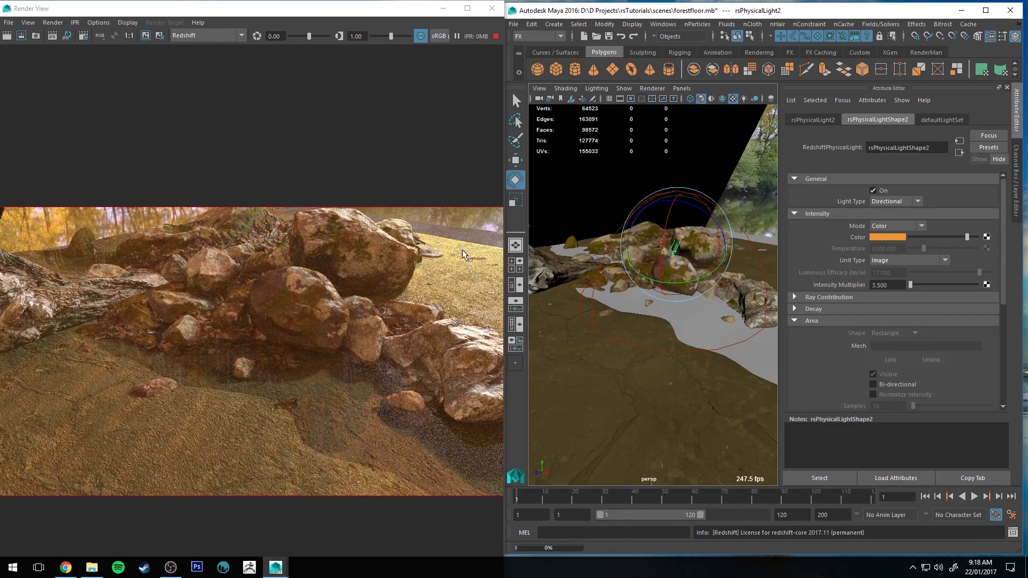
key("ctrl+z")
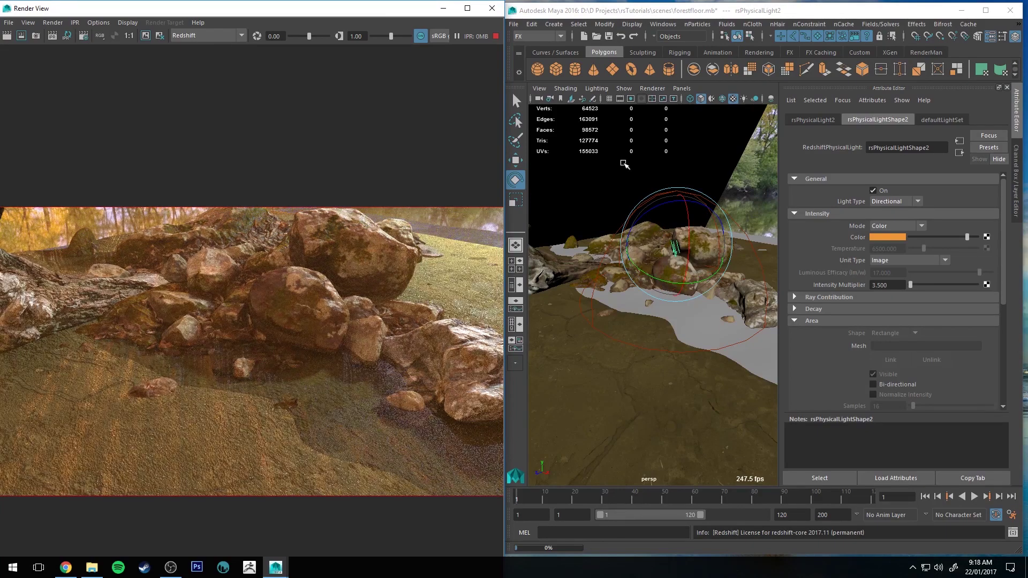
- Select the leaf-textured blocker plane behind the rocks and hide it
left_click(602, 185)
left_click_drag(583, 183, 607, 161, "alt")
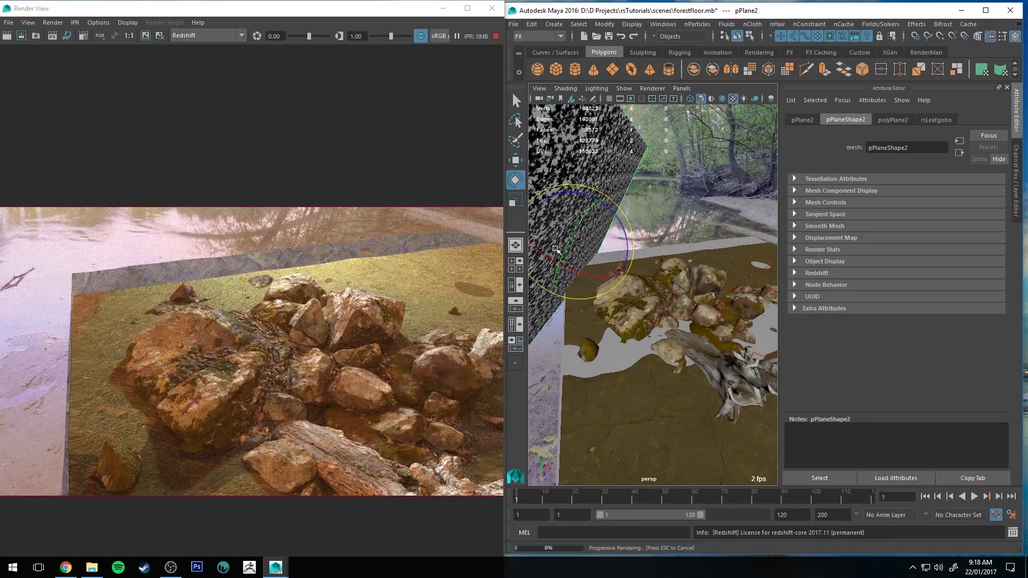
left_click_drag(634, 244, 664, 236, "alt")
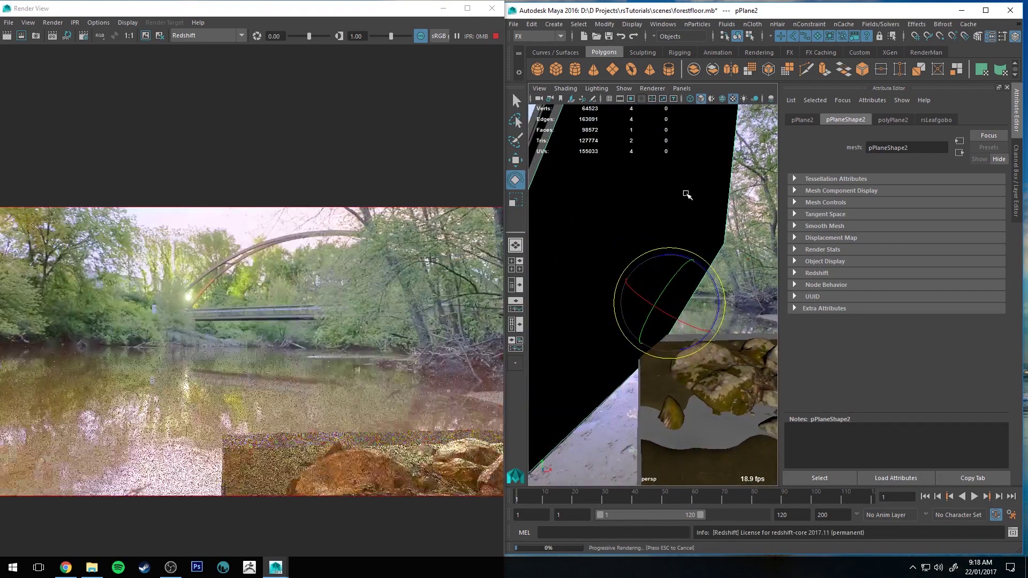
key("ctrl+h")
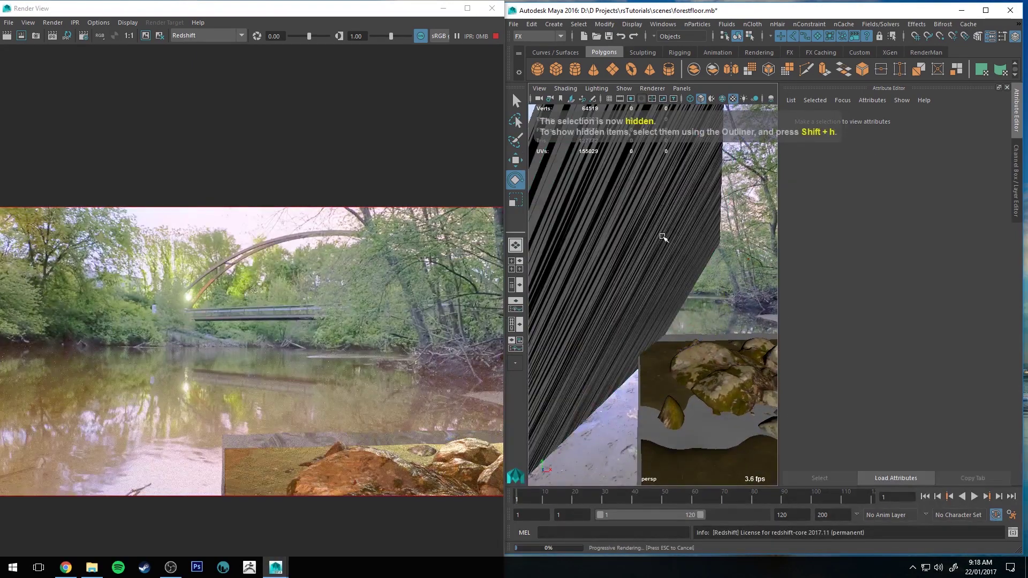
- Select the tree-textured blocker plane and examine its vertical stripe pattern from several angles
left_click(664, 236)
left_click_drag(700, 232, 622, 216, "alt")
middle_click_drag(622, 216, 678, 285, "alt")
left_click_drag(678, 284, 627, 281, "alt")
right_click_drag(627, 281, 676, 281, "alt")
middle_click_drag(676, 281, 696, 272, "alt")
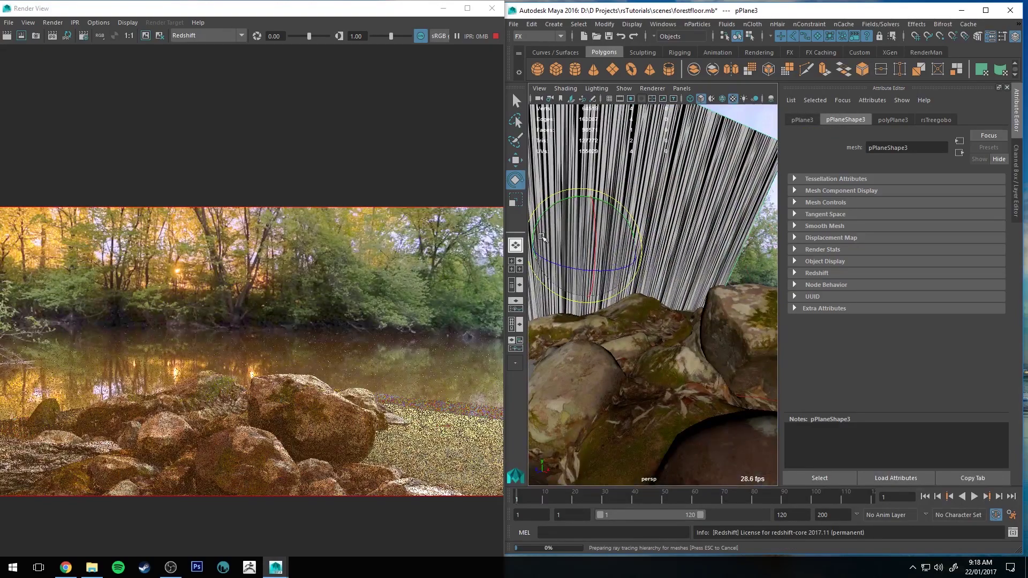
right_click_drag(616, 230, 573, 236, "alt")
left_click_drag(573, 236, 584, 252, "alt")
right_click_drag(584, 252, 626, 249, "alt")
middle_click_drag(600, 247, 678, 245, "alt")
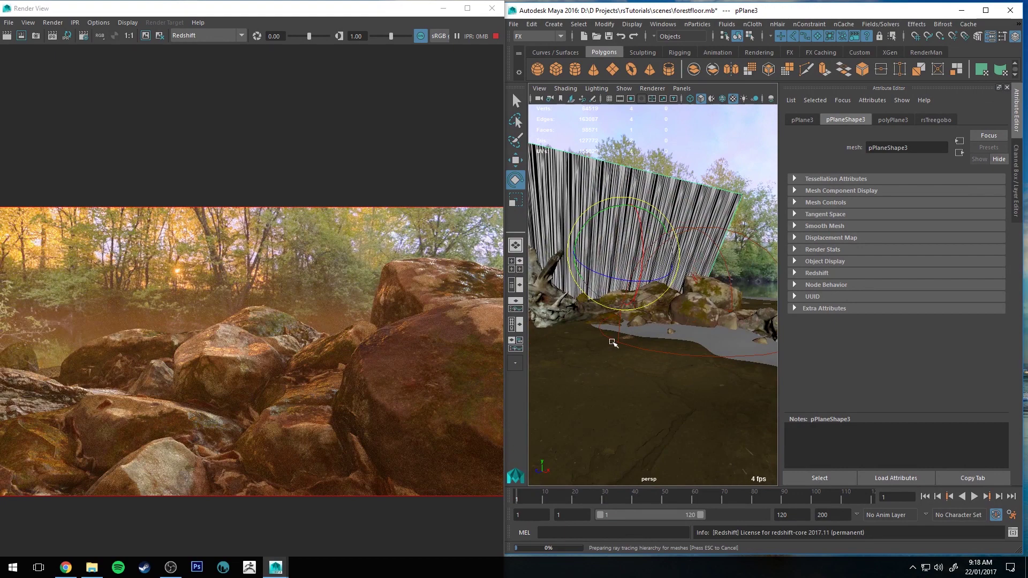
- Show the leaf-textured blocker plane again and select the tree-textured plane
left_click(652, 231)
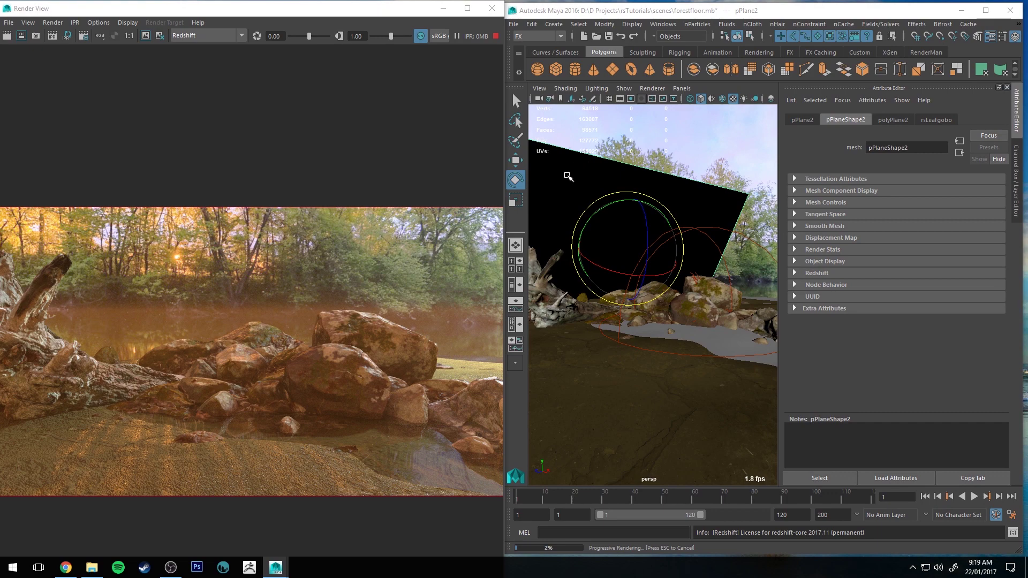
mouse_move(586, 176)
left_mouse_down("alt")
mouse_move(654, 198)
mouse_move(661, 184)
mouse_move(615, 161)
mouse_move(605, 202)
left_mouse_up("alt")
left_click(616, 160)
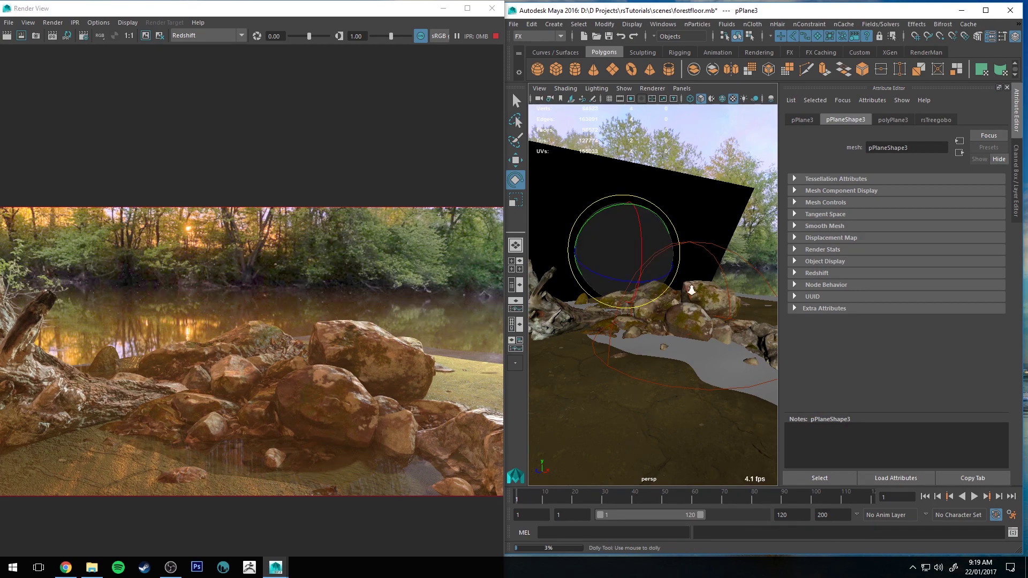
- Examine the light and shadows that the two blocker planes produce on the rocks and ground from several angles
right_click_drag(690, 289, 682, 259, "alt")
left_click_drag(682, 259, 686, 262, "alt")
middle_click_drag(686, 262, 666, 250, "alt")
right_click_drag(666, 250, 670, 255, "alt")
left_click_drag(670, 255, 670, 255, "alt")
middle_click_drag(664, 252, 651, 247, "alt")
left_click_drag(651, 247, 656, 251, "alt")
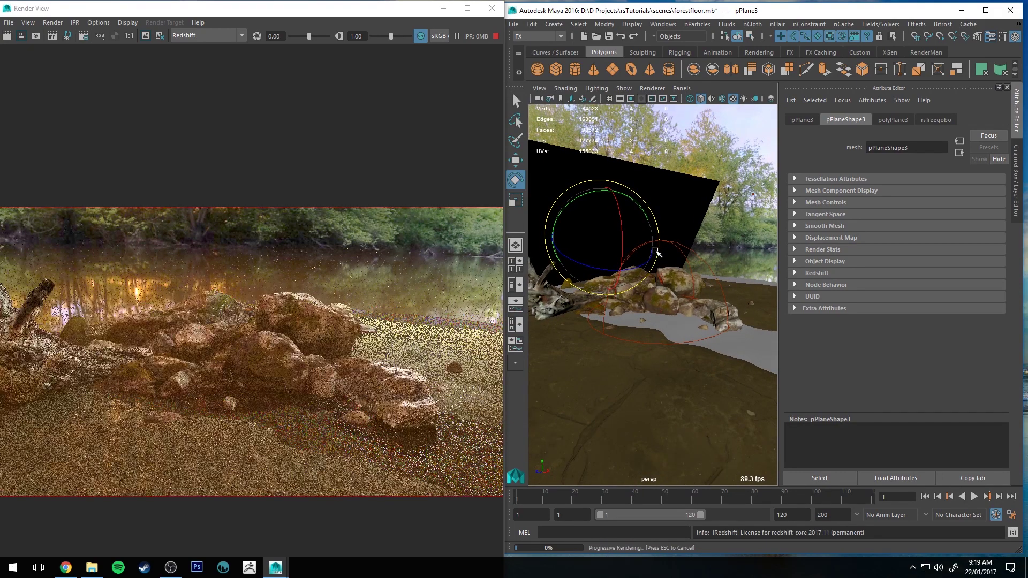
left_click(539, 89)
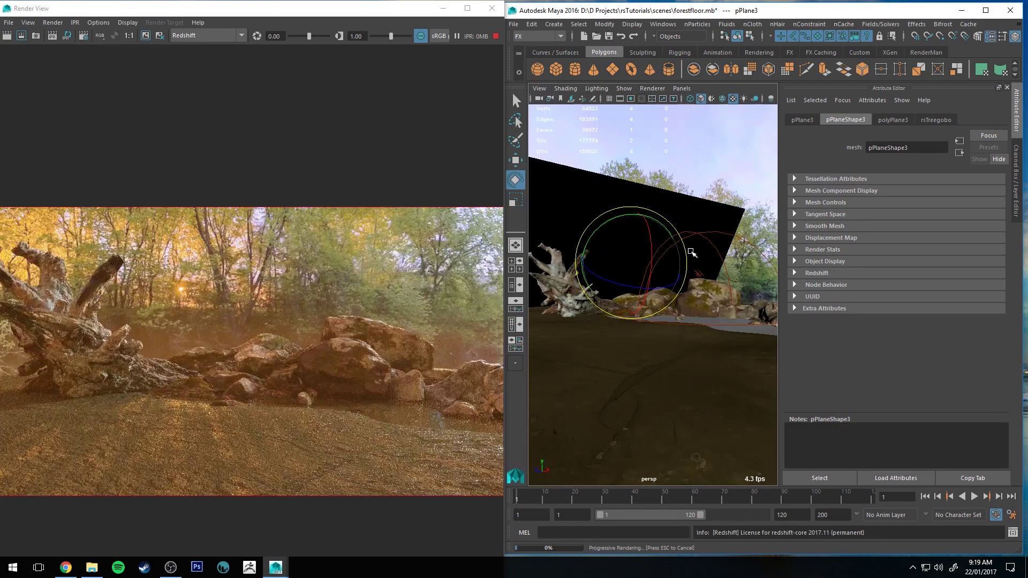